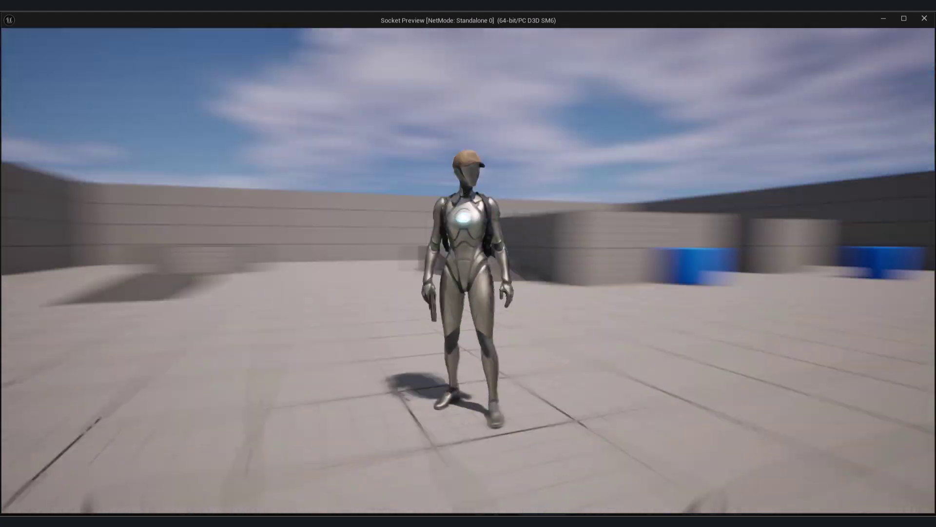
# Run and jump around the play preview to examine the character wearing the cap, backpack and pistol
pyautogui.press('w')
pyautogui.press('d')
pyautogui.press('s')
pyautogui.press('a')
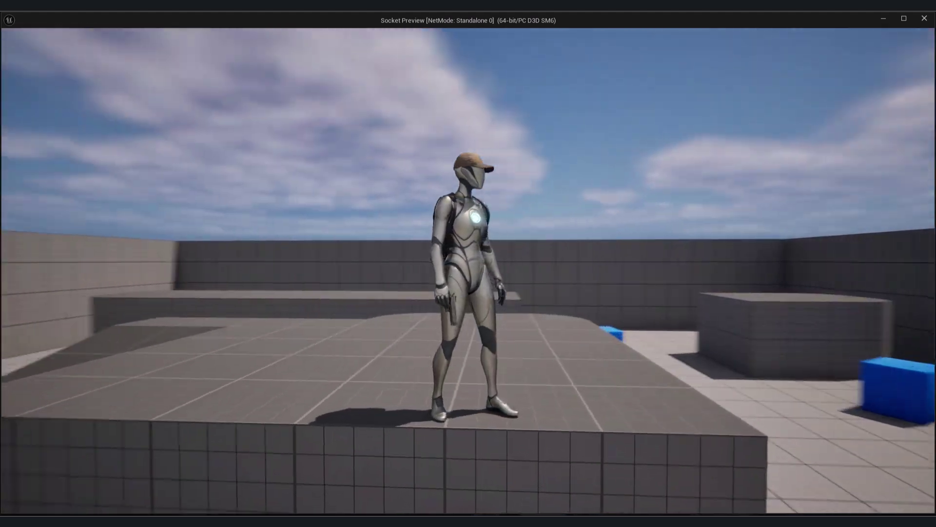
pyautogui.press('w')
pyautogui.press('space')
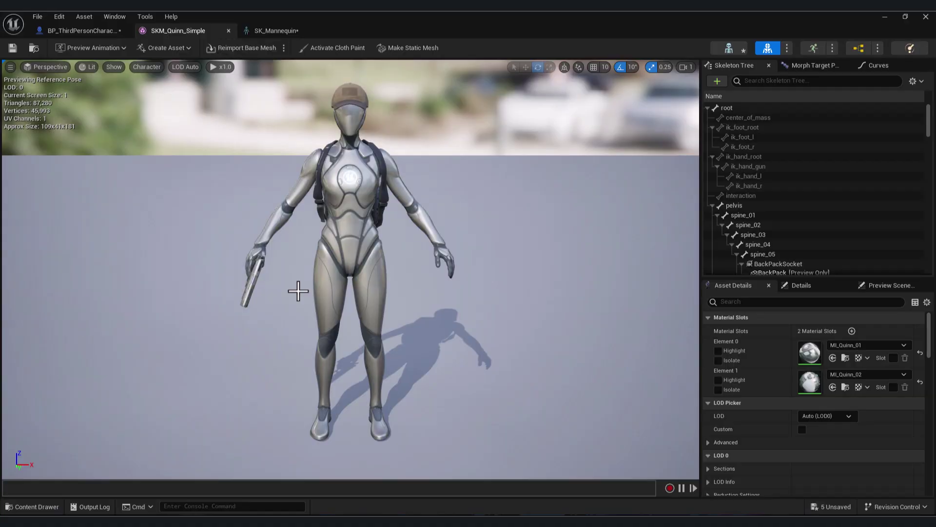
# Examine the cap, backpack and pistol on the Quinn mesh and on SK_Mannequin during the MM_Walk_Fwd animation from several angles
pyautogui.keyDown('alt'); pyautogui.moveTo(297, 291); pyautogui.dragTo(255, 287); pyautogui.keyUp('alt')
pyautogui.scroll(4, 255, 287)
pyautogui.moveTo(229, 483); pyautogui.dragTo(424, 480)
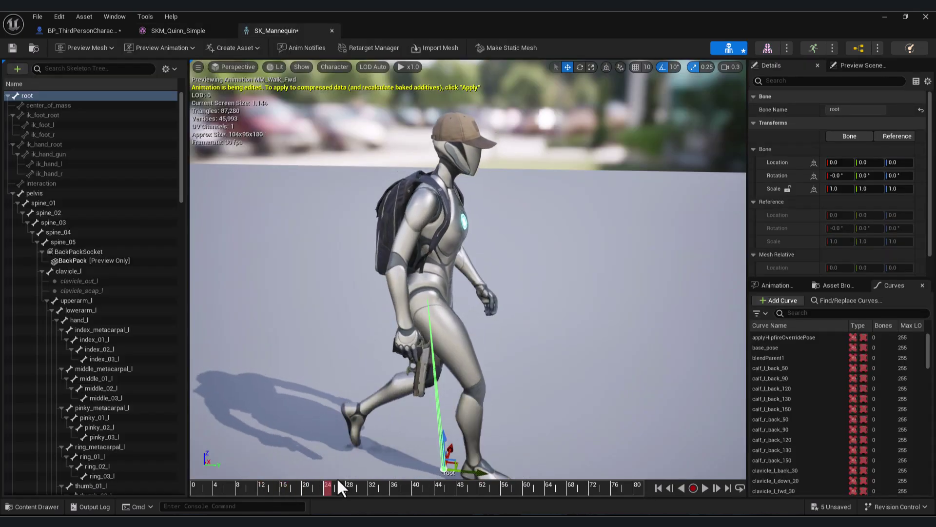
pyautogui.moveTo(475, 354); pyautogui.dragTo(307, 340, button='right')
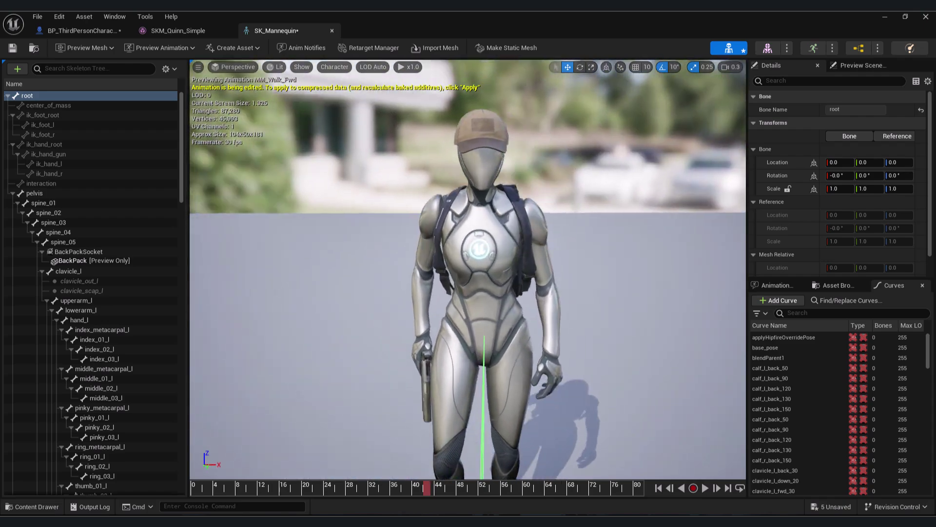
pyautogui.keyDown('alt'); pyautogui.moveTo(307, 340); pyautogui.dragTo(293, 314); pyautogui.keyUp('alt')
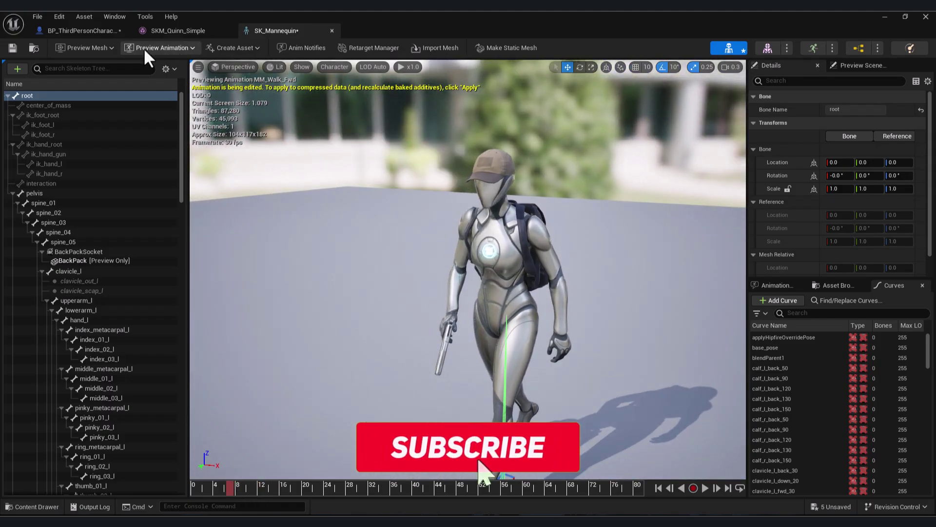
pyautogui.click(144, 48)
pyautogui.click(156, 141)
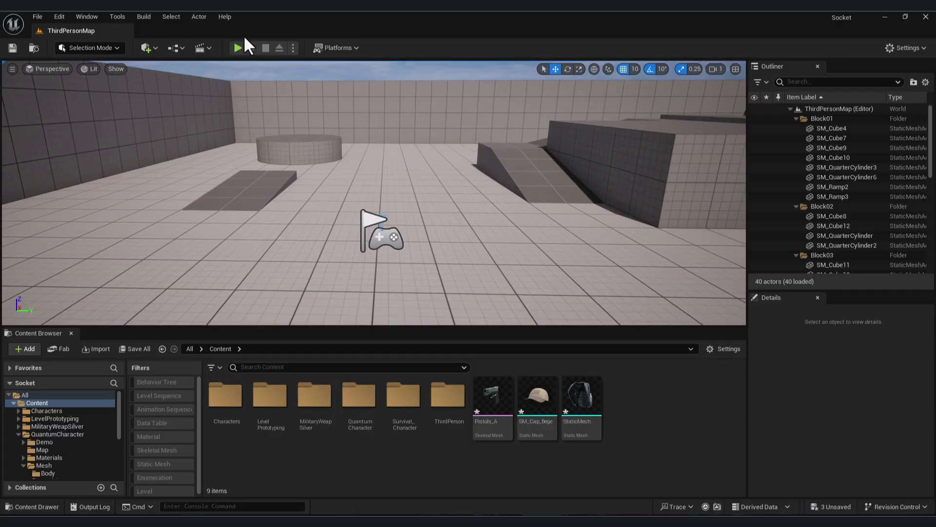
# Play-test the ThirdPersonMap level briefly and return to the editor
pyautogui.click(238, 49)
pyautogui.press('d')
pyautogui.press('Escape')
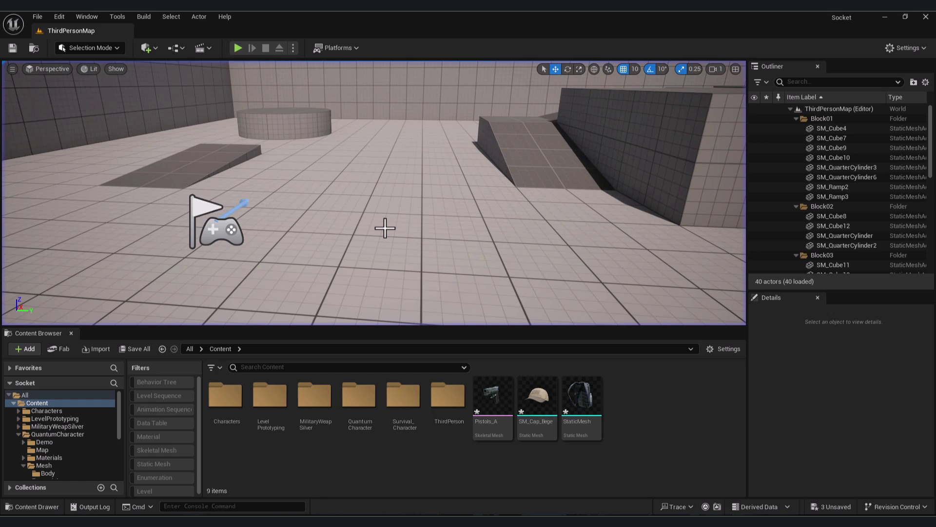
# Open the StaticMesh backpack and the Pistols_A skeletal mesh to inspect the accessory models
pyautogui.moveTo(580, 410)
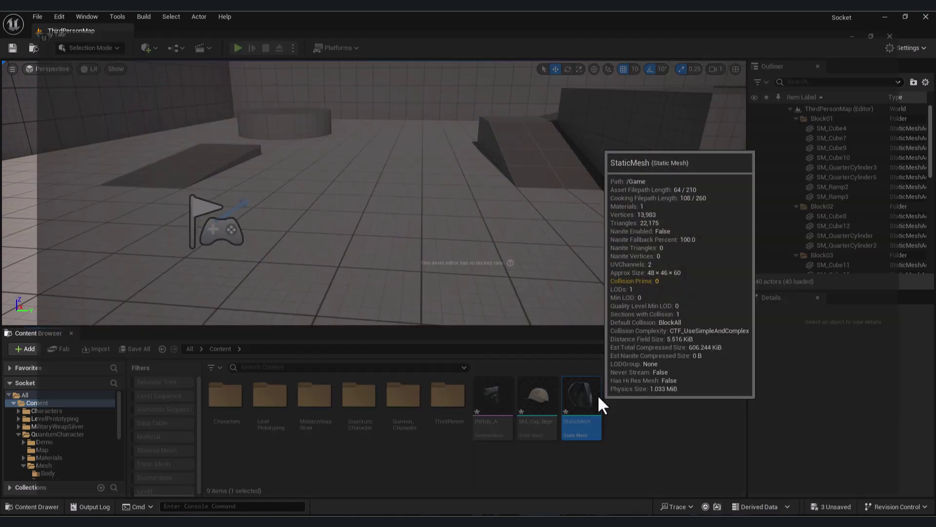
pyautogui.doubleClick(596, 393)
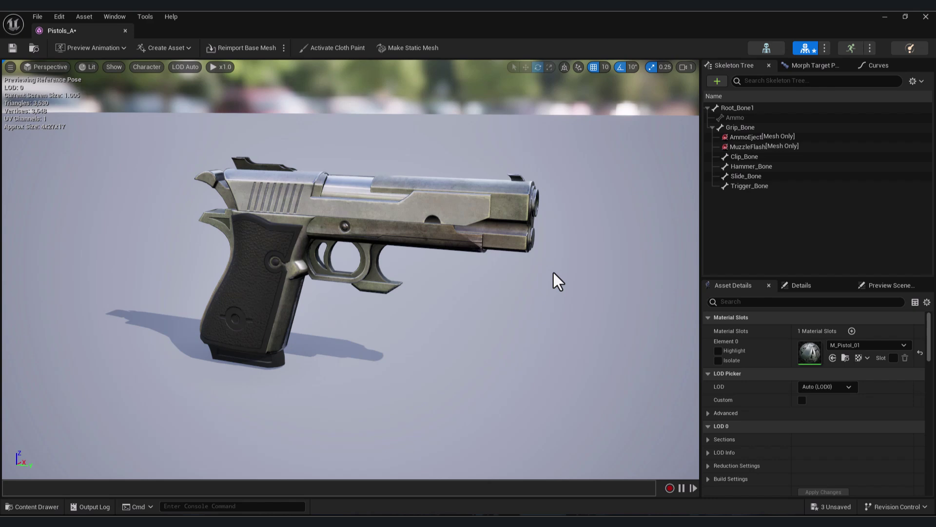
pyautogui.click(95, 47)
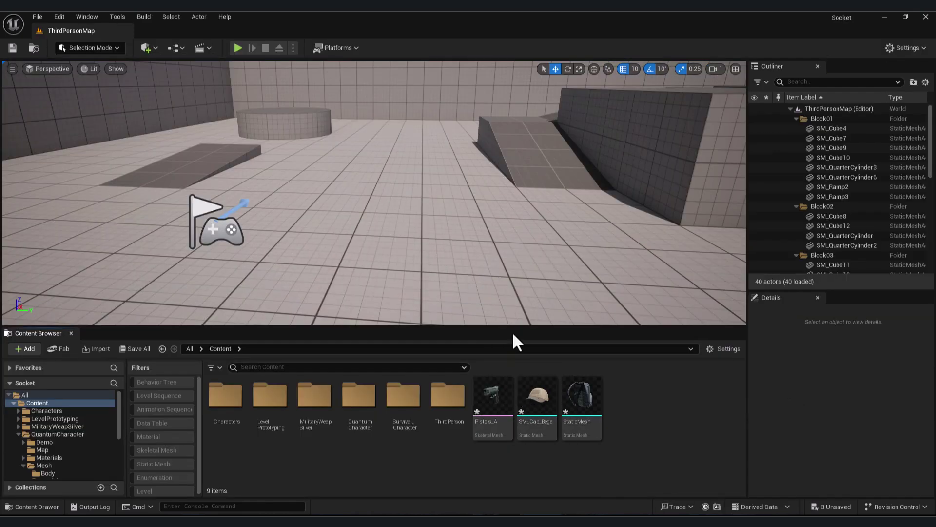
# Open the BP_ThirdPersonCharacter blueprint from the ThirdPerson Blueprints folder and show the character in its 3D viewport
pyautogui.moveTo(371, 252); pyautogui.dragTo(331, 250, button='right')
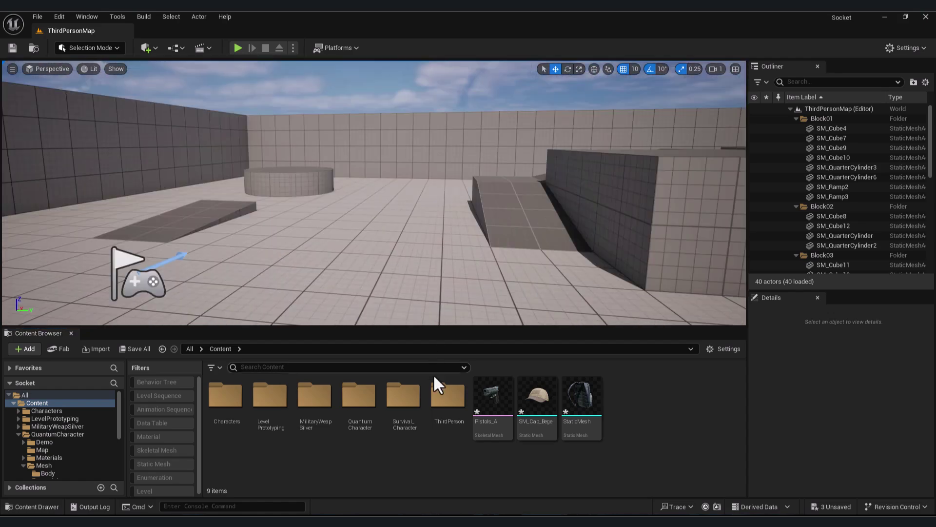
pyautogui.doubleClick(447, 416)
pyautogui.click(226, 422)
pyautogui.doubleClick(226, 423)
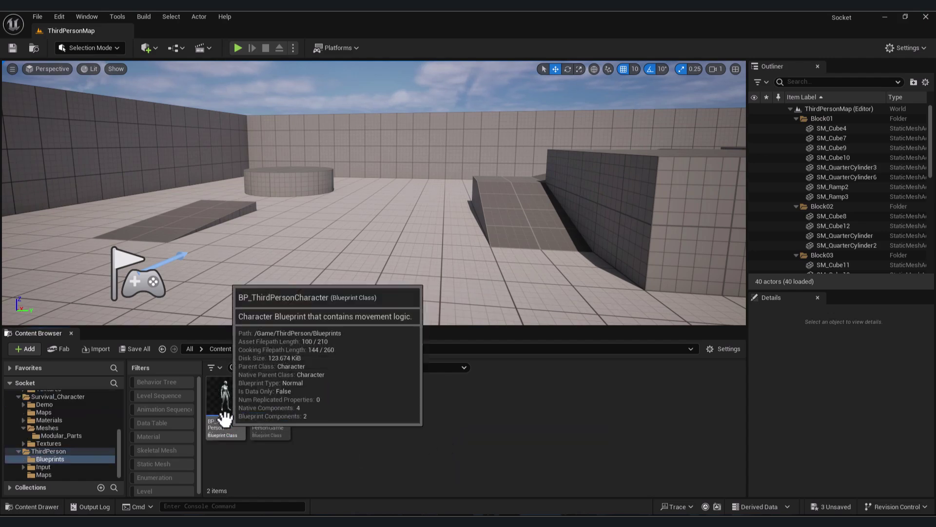
pyautogui.doubleClick(225, 414)
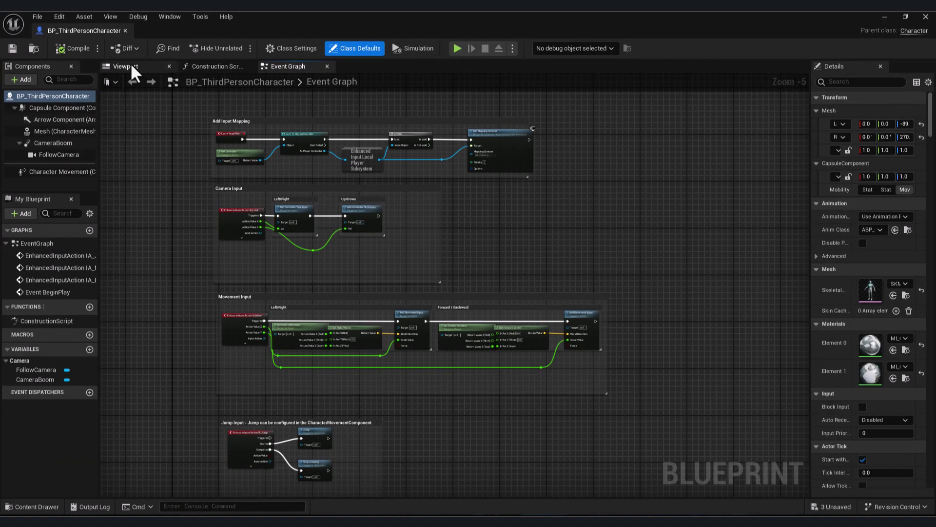
pyautogui.click(126, 67)
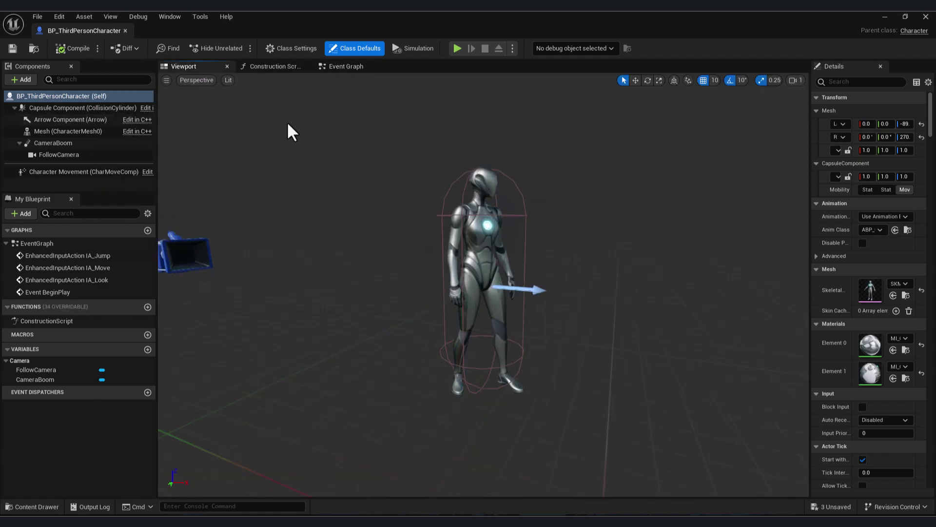
# Add a Static Mesh component named Cap to the character blueprint
pyautogui.click(21, 80)
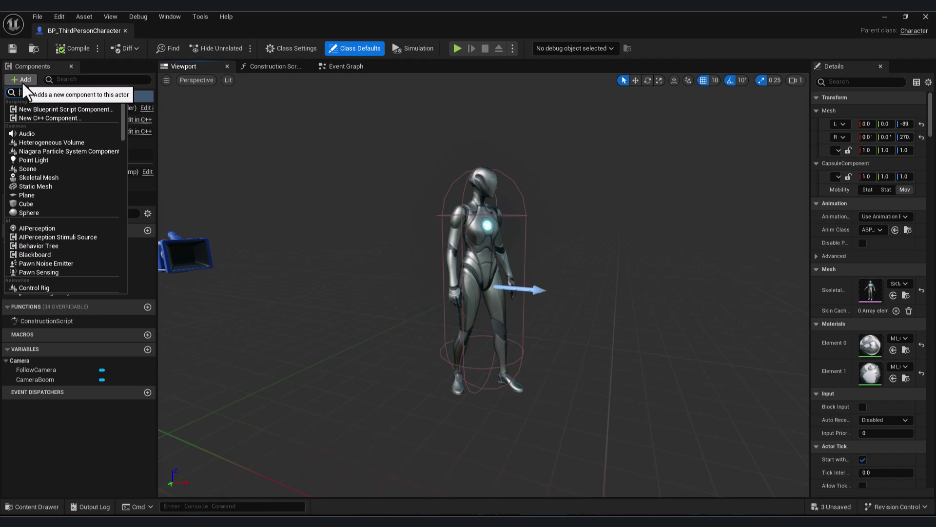
pyautogui.write('ske')
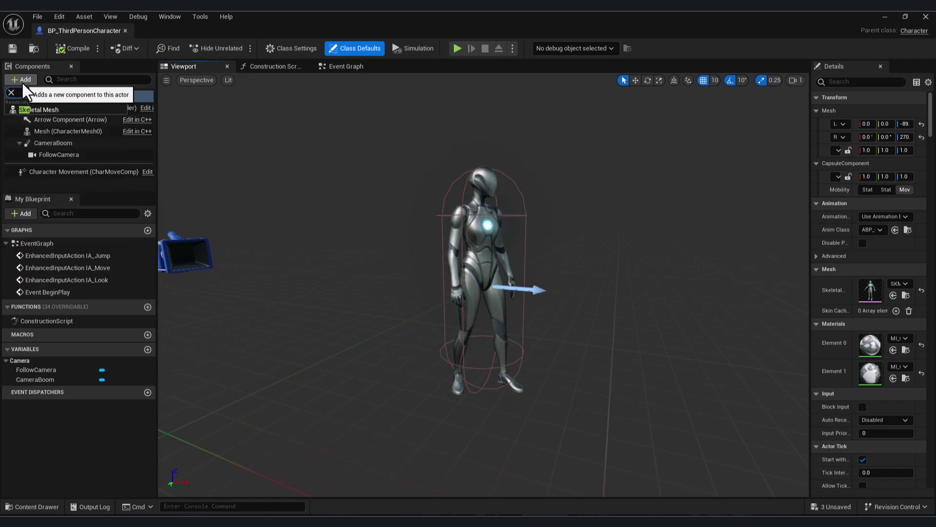
pyautogui.write('tati')
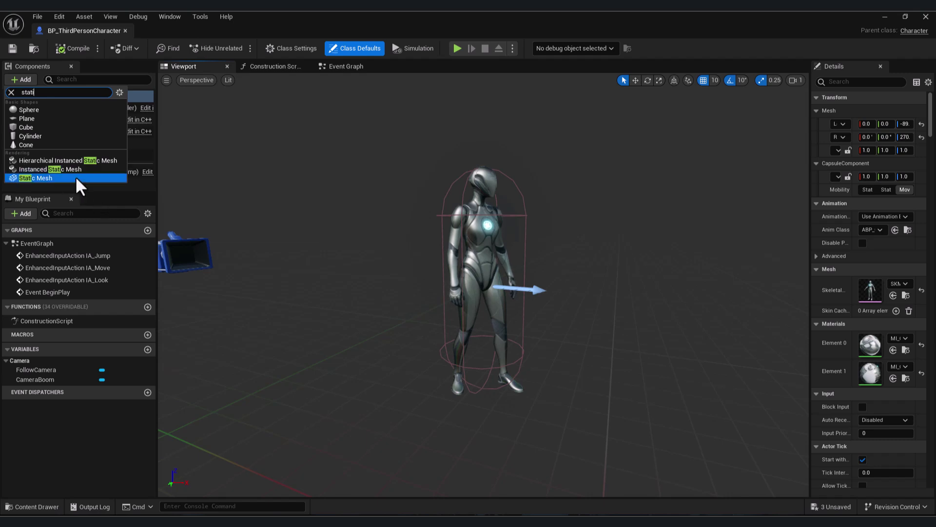
pyautogui.click(75, 178)
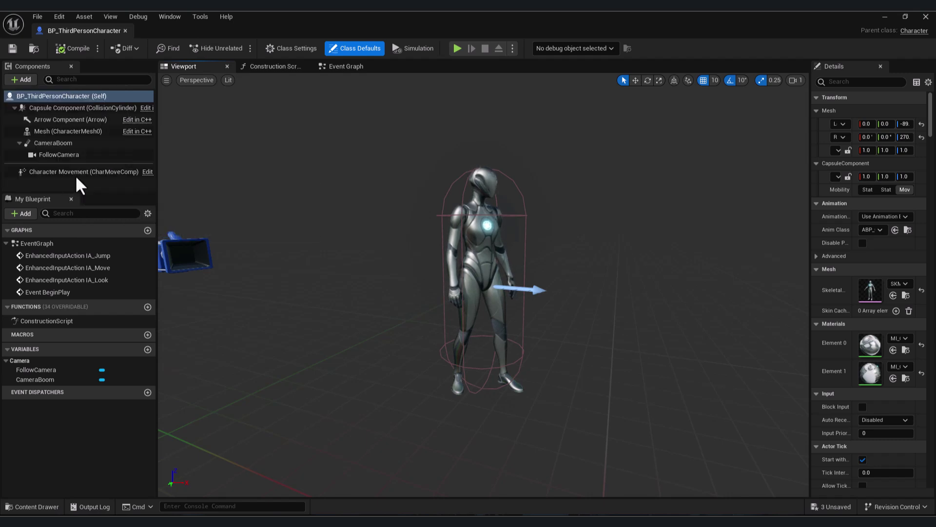
pyautogui.write('Cap')
pyautogui.press('Return')
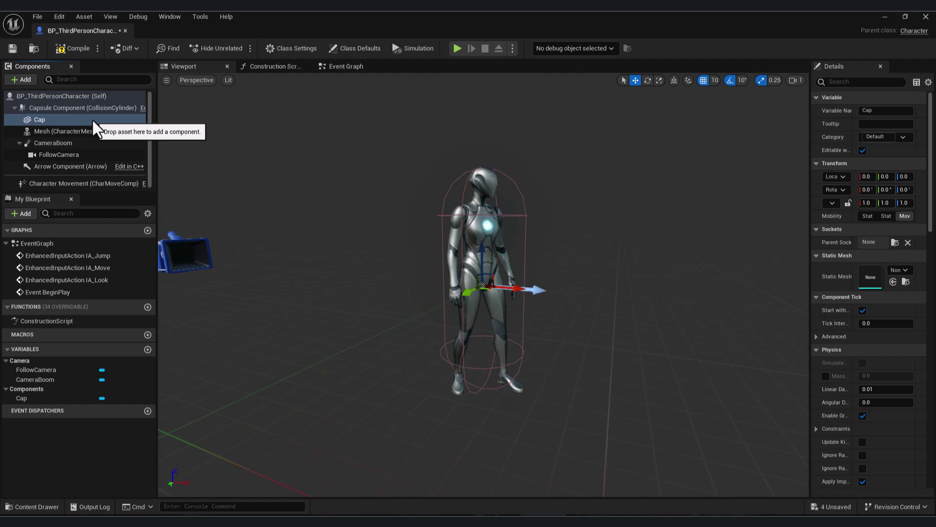
# Assign the SM_Cap_Bege mesh to the Cap component
pyautogui.click(873, 270)
pyautogui.write('cap')
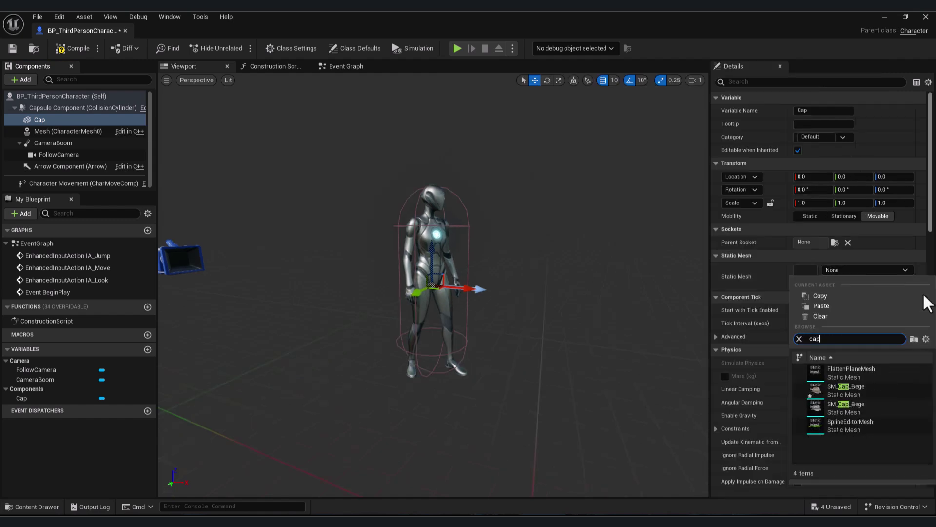
pyautogui.click(829, 388)
# Place the cap on the character's head at a height of about 75.67 and rotate it -90° about Z to face forward
pyautogui.moveTo(428, 296); pyautogui.dragTo(446, 273, button='right')
pyautogui.press('w')
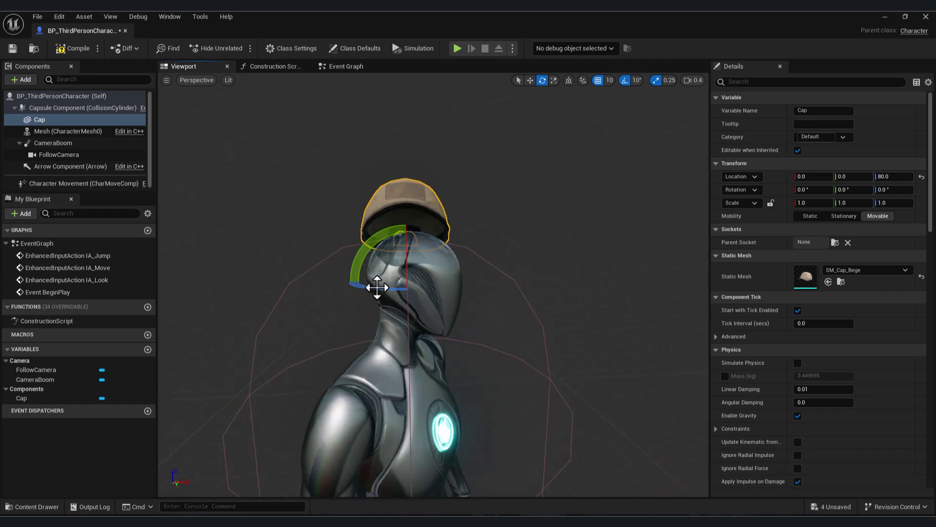
pyautogui.moveTo(376, 288); pyautogui.dragTo(419, 288)
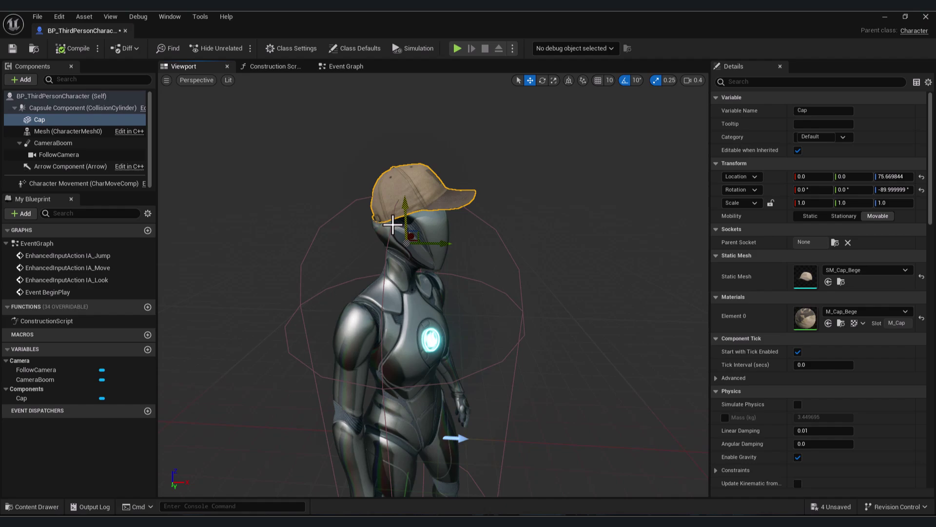
pyautogui.moveTo(399, 215)
pyautogui.mouseDown(button='right')
pyautogui.moveTo(407, 215)
pyautogui.moveTo(400, 206)
pyautogui.mouseUp(button='right')
pyautogui.press('q')
pyautogui.scroll(-3, 221, 231)
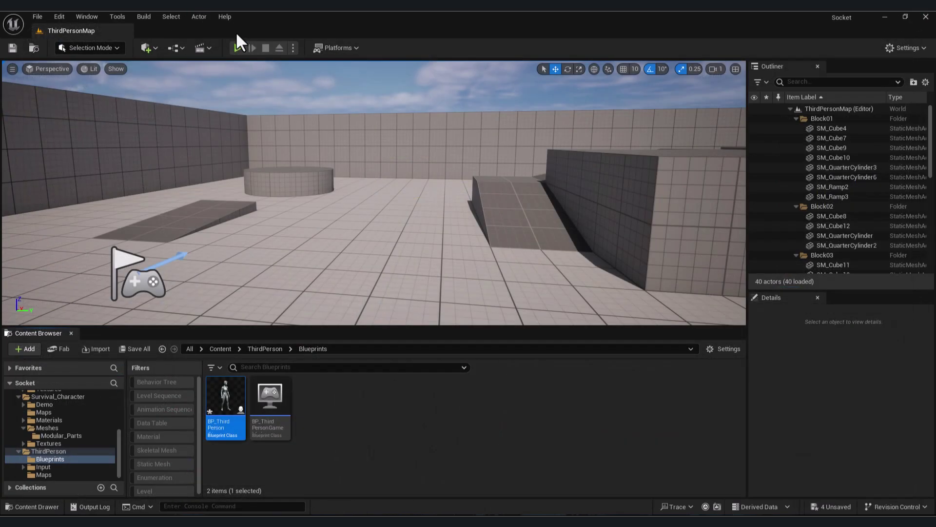
# Play-test the level to check how the cap moves with the walking character, and stop the preview
pyautogui.click(238, 47)
pyautogui.press('w')
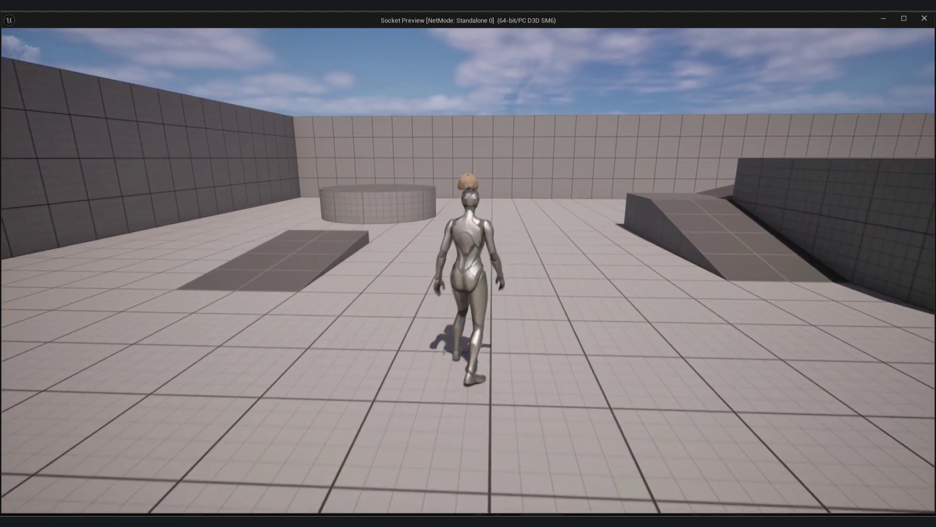
pyautogui.press('Escape')
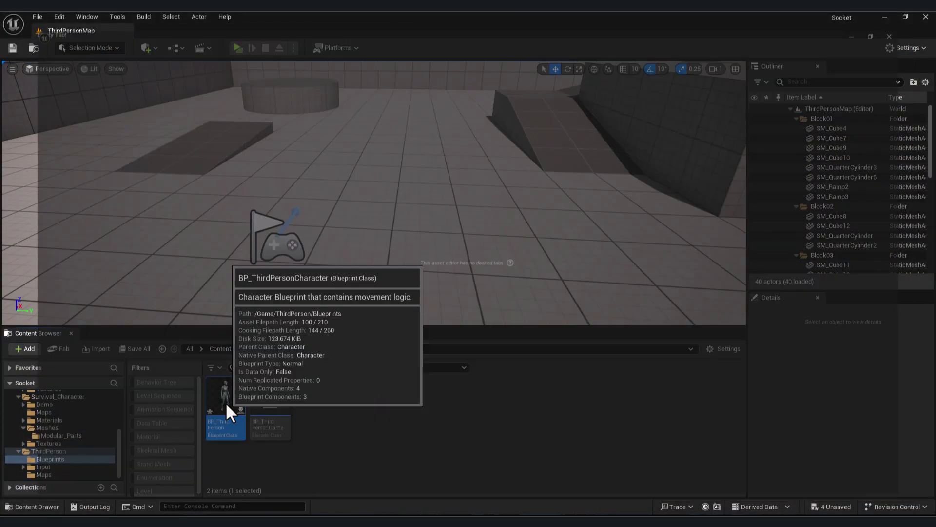
# In the BP_ThirdPersonCharacter viewport, parent the Cap component to the character Mesh and set its parent socket to the head bone
pyautogui.doubleClick(225, 401)
pyautogui.click(183, 66)
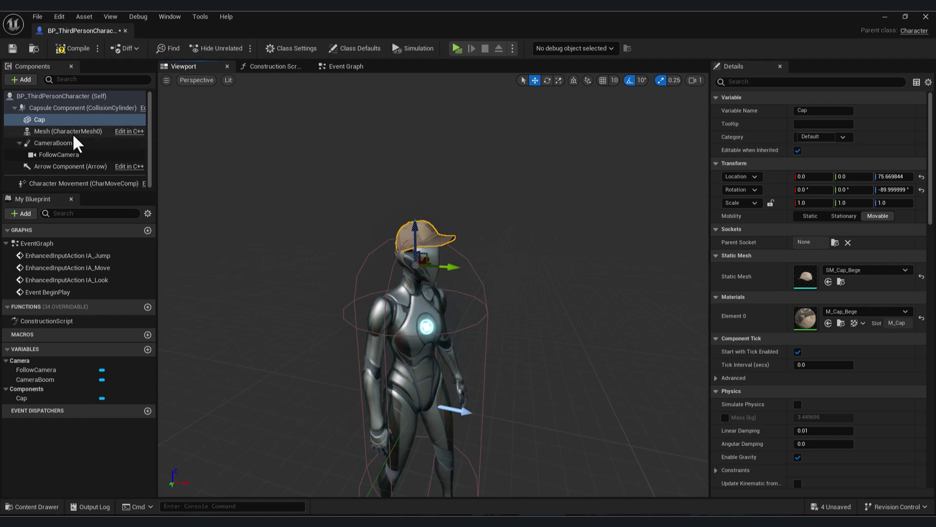
pyautogui.moveTo(49, 120); pyautogui.dragTo(63, 134)
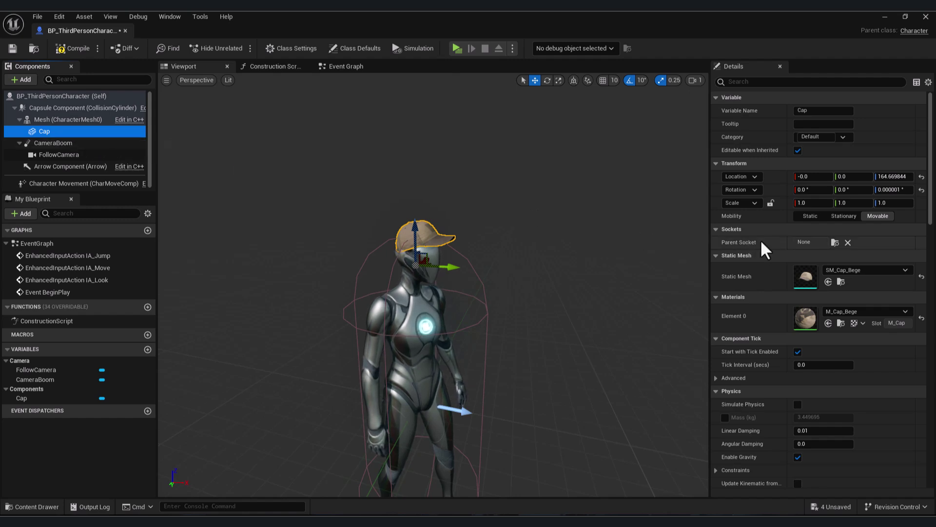
pyautogui.click(837, 244)
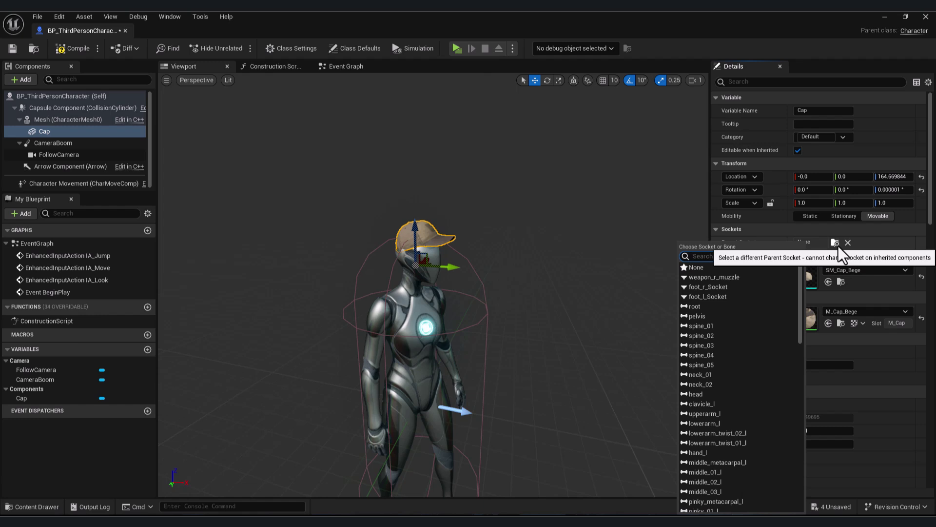
pyautogui.write('head')
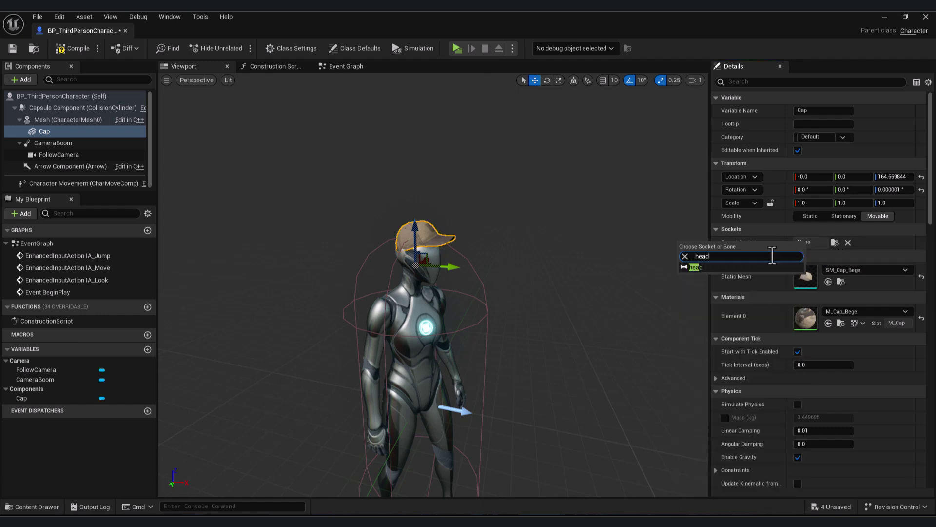
pyautogui.click(724, 268)
# Reset the Cap component's location and rotation to their defaults
pyautogui.click(468, 331)
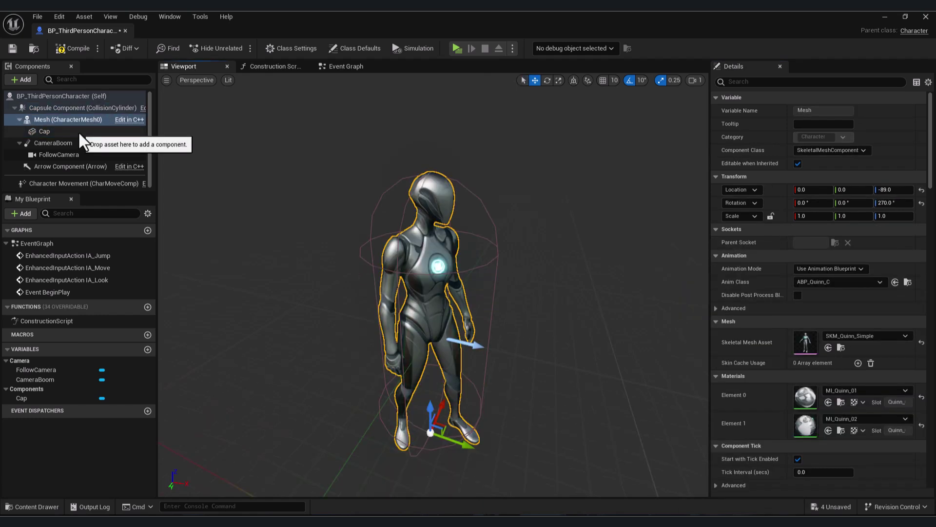
pyautogui.click(80, 134)
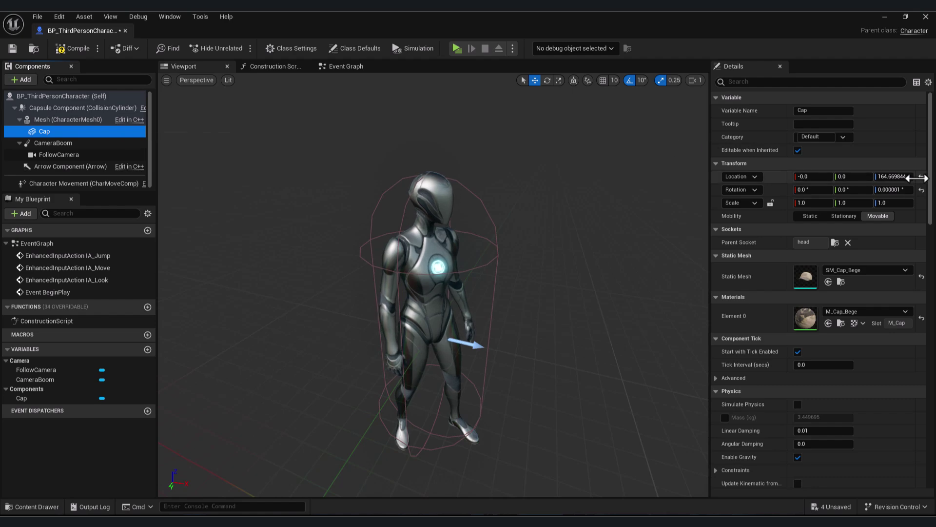
pyautogui.click(921, 177)
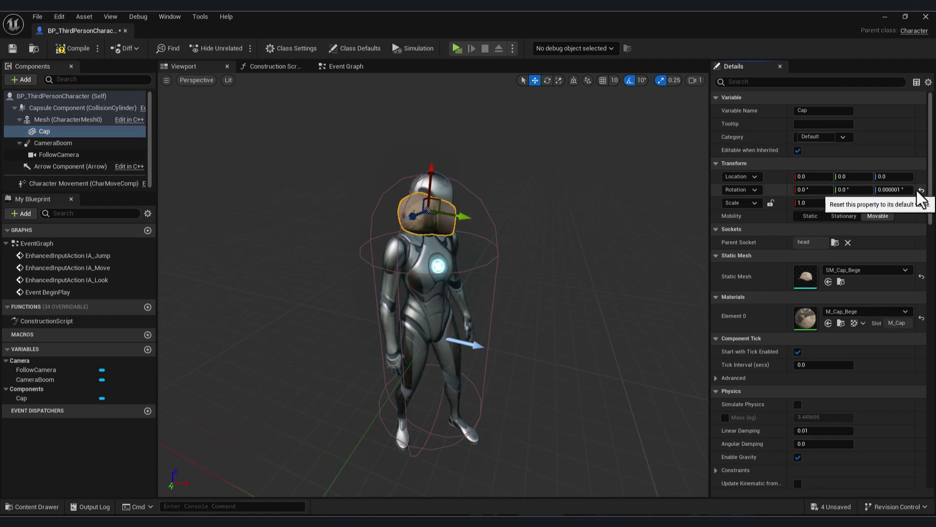
pyautogui.click(922, 190)
# Move the cap relative to the head bone to about X 7.03 and Y 0.22
pyautogui.press('w')
pyautogui.moveTo(505, 241); pyautogui.dragTo(380, 234, button='right')
pyautogui.scroll(-1, 505, 241)
pyautogui.press('s')
pyautogui.press('d')
pyautogui.moveTo(421, 212); pyautogui.dragTo(438, 185)
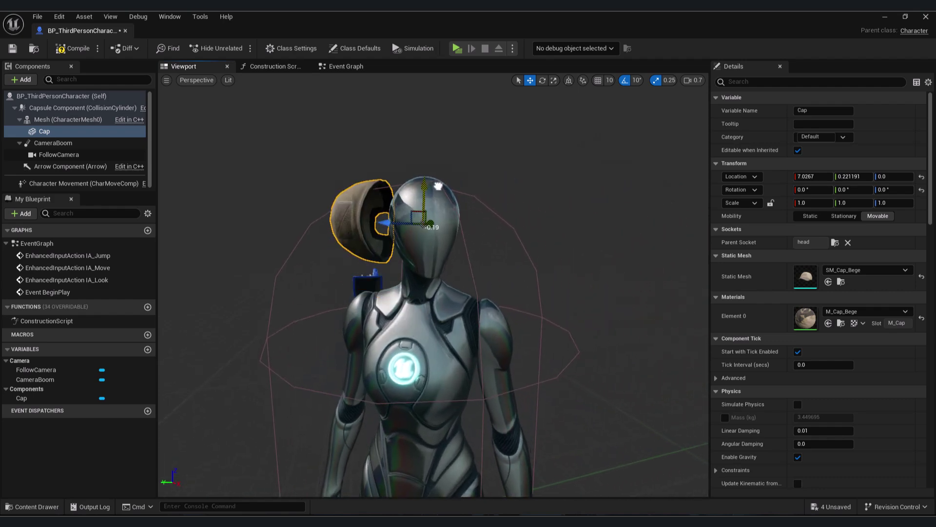
# Rotate the cap to about -90° on the Y axis so it stands upright with its brim facing forward
pyautogui.press('w')
pyautogui.moveTo(381, 193)
pyautogui.mouseDown(button='right')
pyautogui.moveTo(415, 193)
pyautogui.moveTo(381, 189)
pyautogui.mouseUp(button='right')
pyautogui.press('s')
pyautogui.press('a')
pyautogui.moveTo(488, 234); pyautogui.dragTo(508, 230, button='right')
pyautogui.press('w')
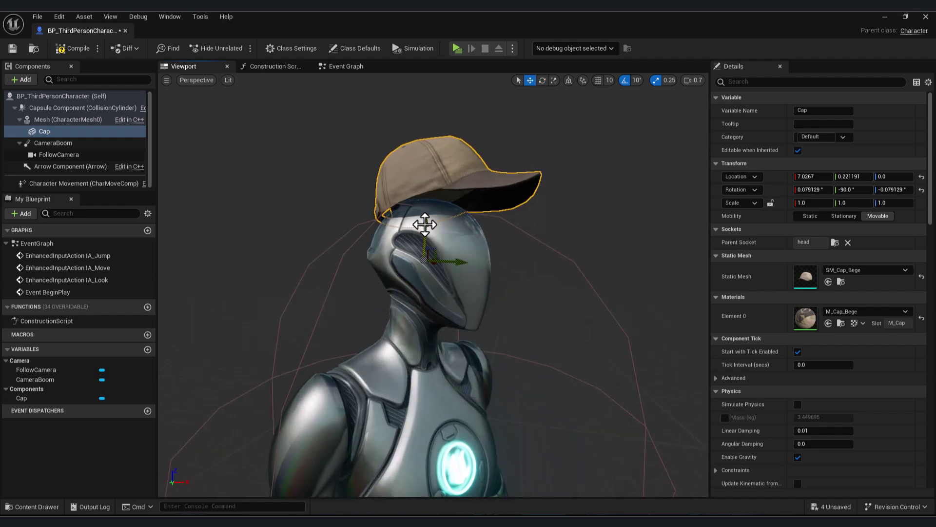
# Lower the cap onto the character's head at about X 2.37, Y -2.75, Z -1.48
pyautogui.moveTo(425, 224); pyautogui.dragTo(425, 250)
pyautogui.moveTo(467, 295)
pyautogui.mouseDown()
pyautogui.moveTo(482, 296)
pyautogui.moveTo(466, 295)
pyautogui.mouseUp()
pyautogui.scroll(-5, 466, 295)
pyautogui.scroll(4, 482, 232)
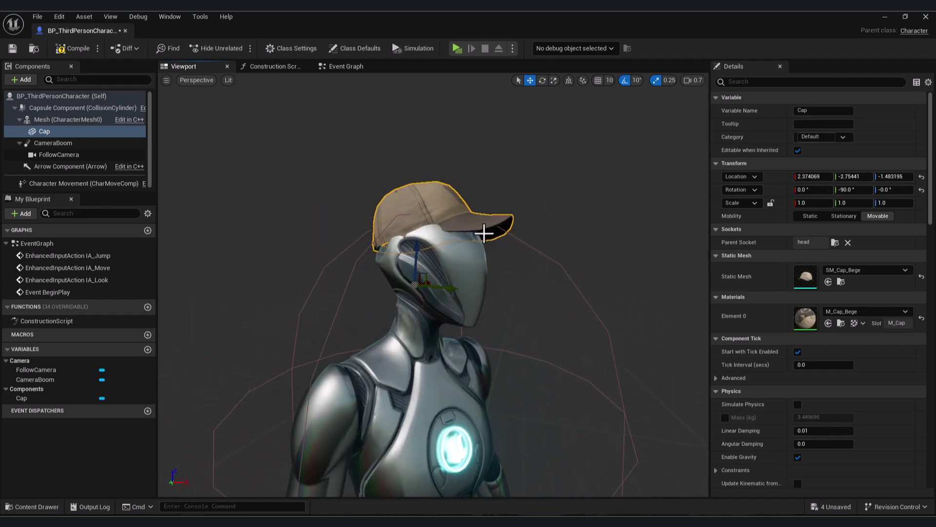
# Check the cap's fit on the head and delete the Cap component from the character blueprint
pyautogui.moveTo(483, 232); pyautogui.dragTo(418, 230, button='right')
pyautogui.scroll(-3, 419, 229)
pyautogui.scroll(4, 405, 292)
pyautogui.moveTo(404, 291); pyautogui.dragTo(427, 246, button='right')
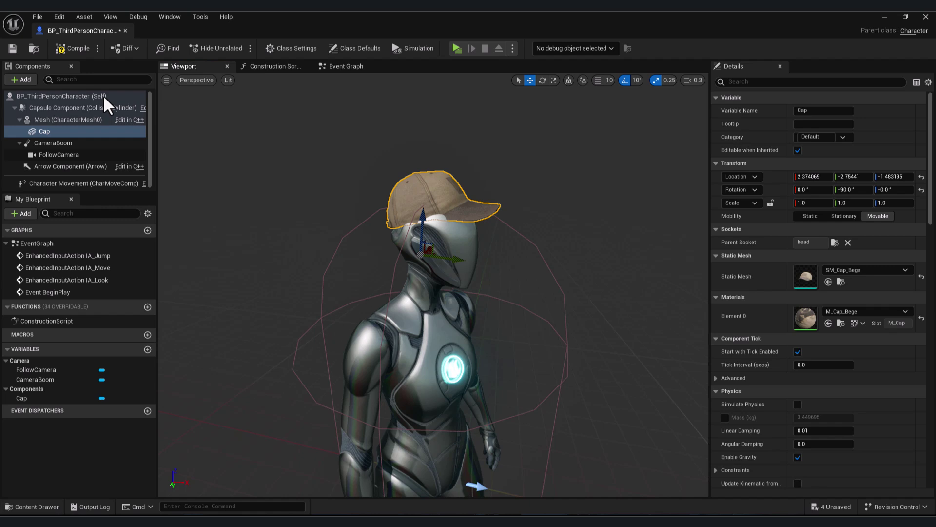
pyautogui.press('Delete')
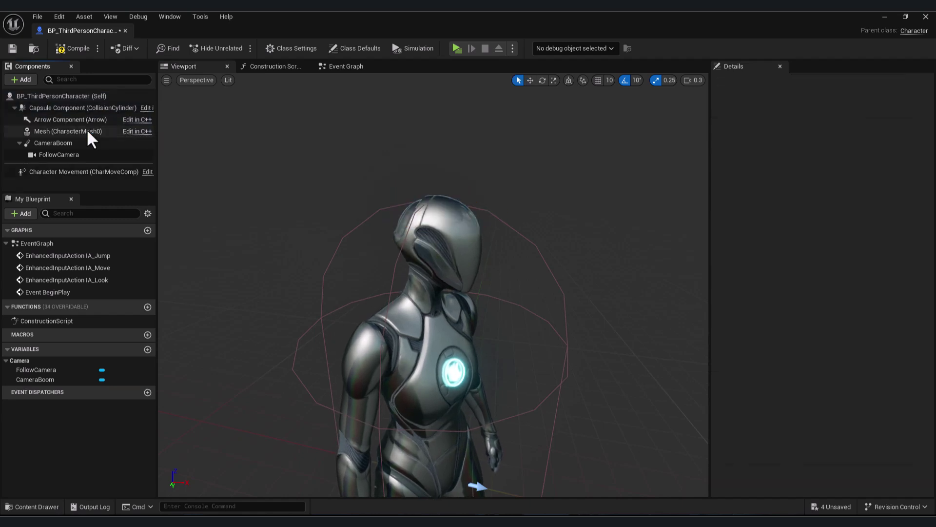
# Open the character Mesh component's SKM_Quinn_Simple asset and switch to its skeleton, SK_Mannequin
pyautogui.click(433, 360)
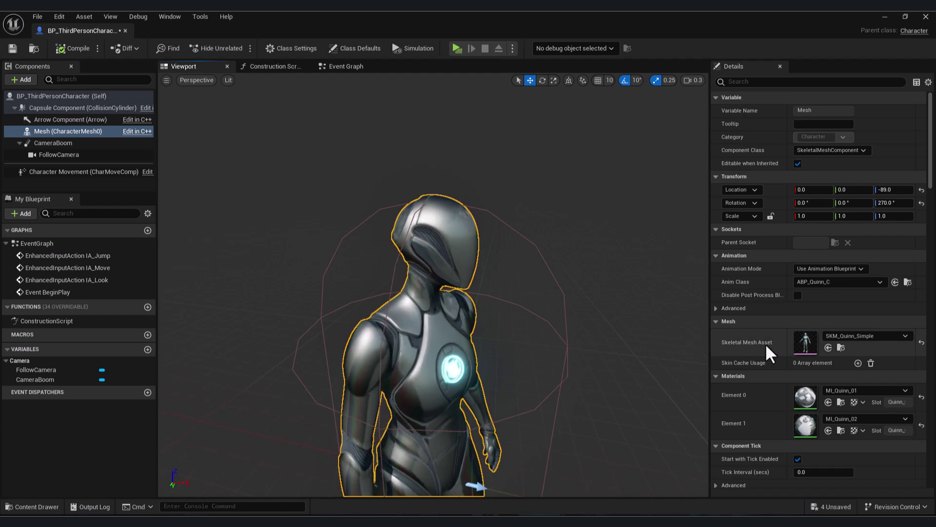
pyautogui.doubleClick(805, 343)
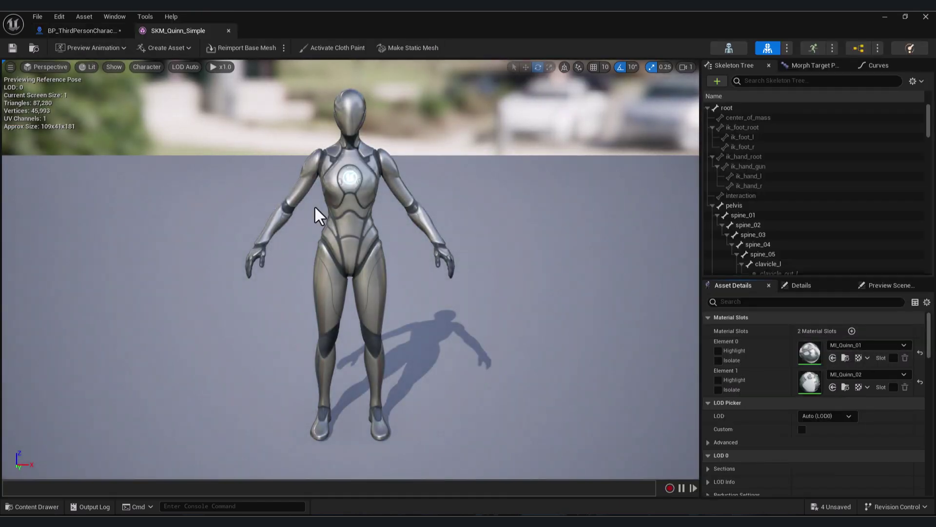
pyautogui.click(731, 48)
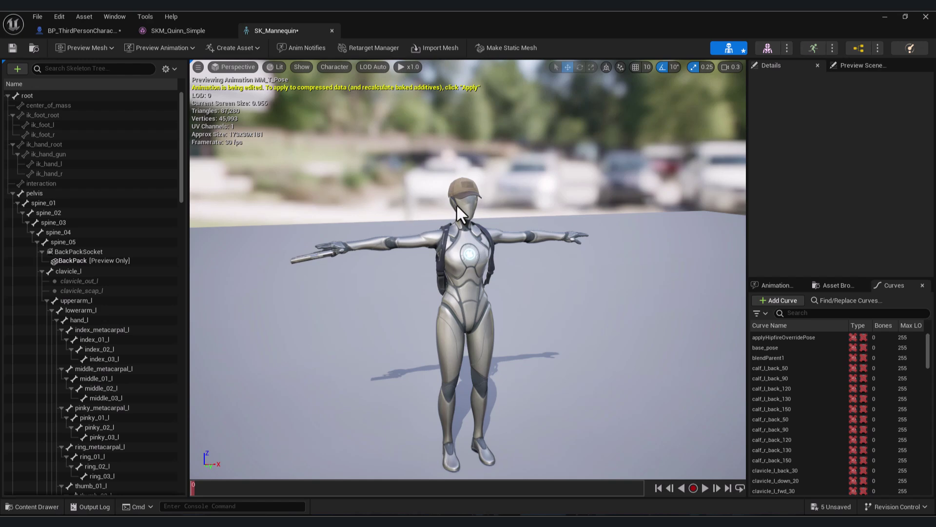
pyautogui.click(93, 29)
pyautogui.scroll(5, 345, 313)
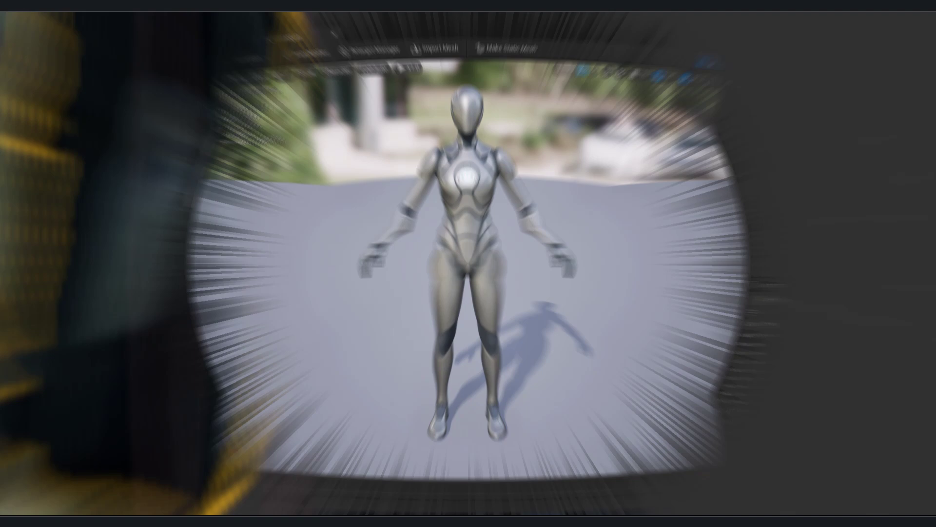
# Add a socket to the head bone and name it CapSocket
pyautogui.scroll(-6, 89, 211)
pyautogui.scroll(-15, 88, 212)
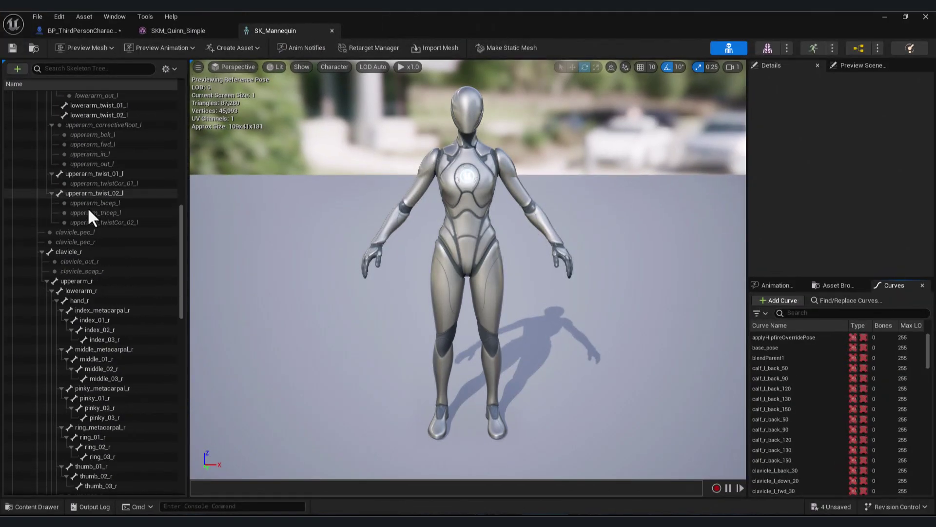
pyautogui.click(84, 331)
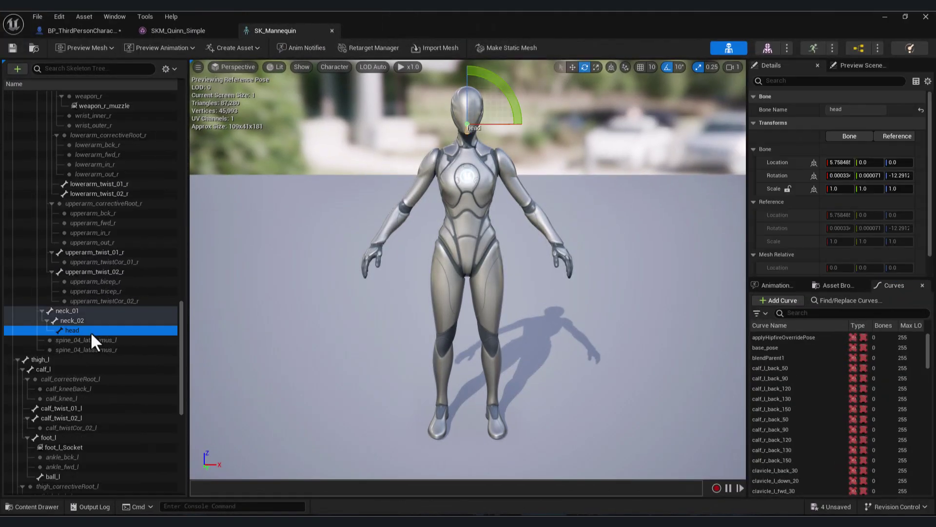
pyautogui.rightClick(84, 331)
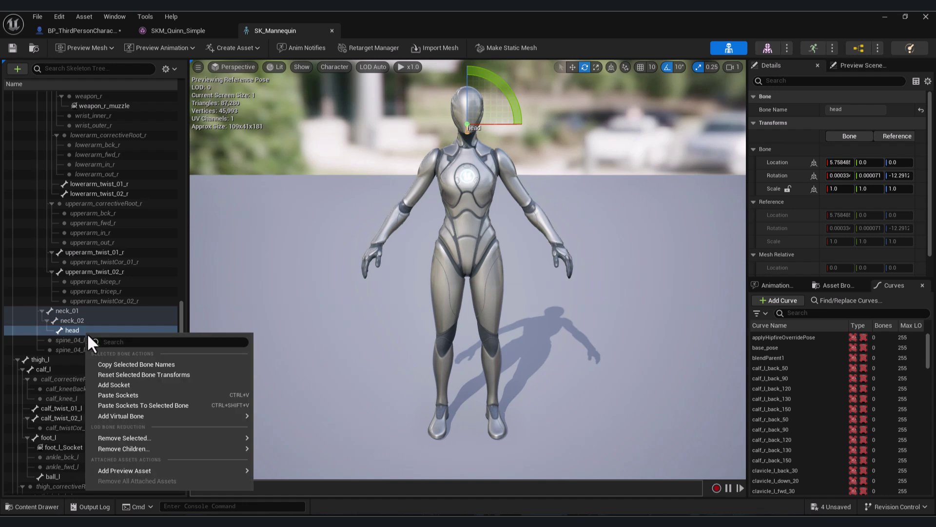
pyautogui.click(130, 385)
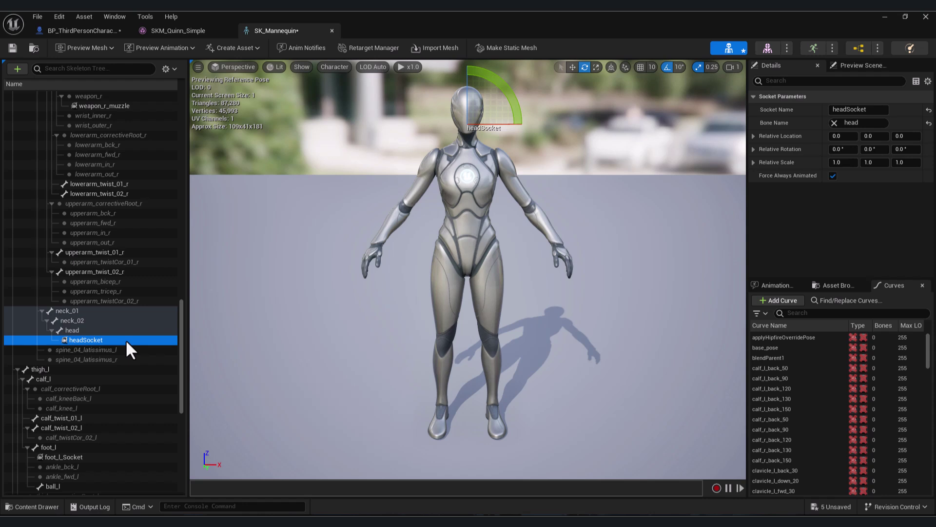
pyautogui.doubleClick(96, 338)
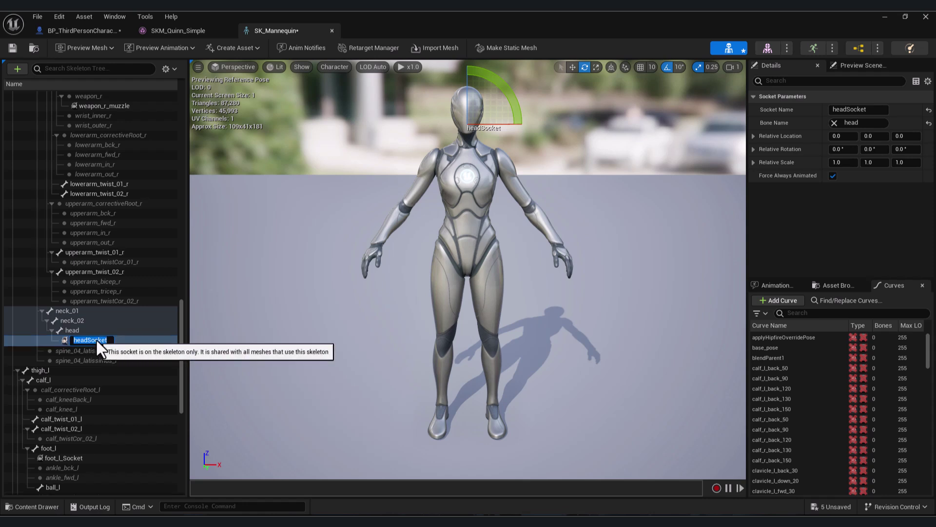
pyautogui.write('CapSocket')
pyautogui.press('Return')
# Attach the SM_Cap_Bege static mesh to CapSocket as a preview asset
pyautogui.press('f')
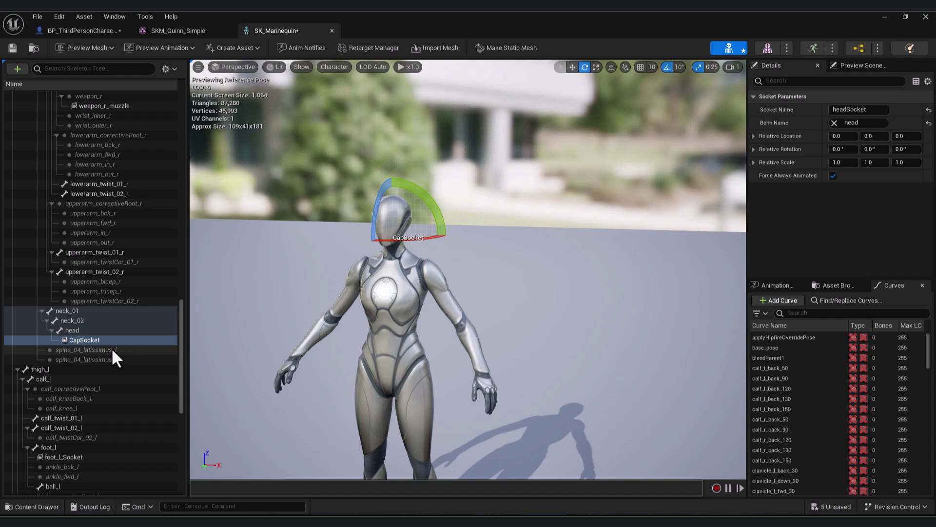
pyautogui.rightClick(96, 338)
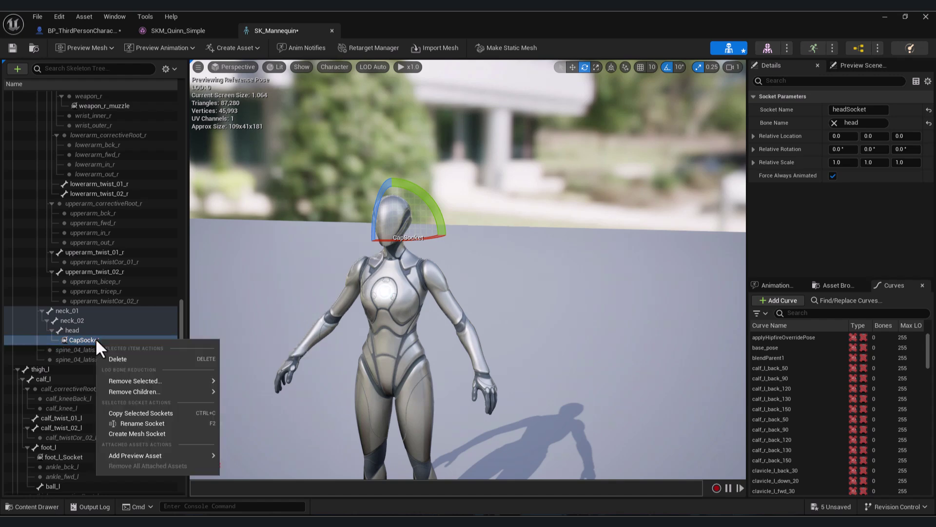
pyautogui.moveTo(161, 457)
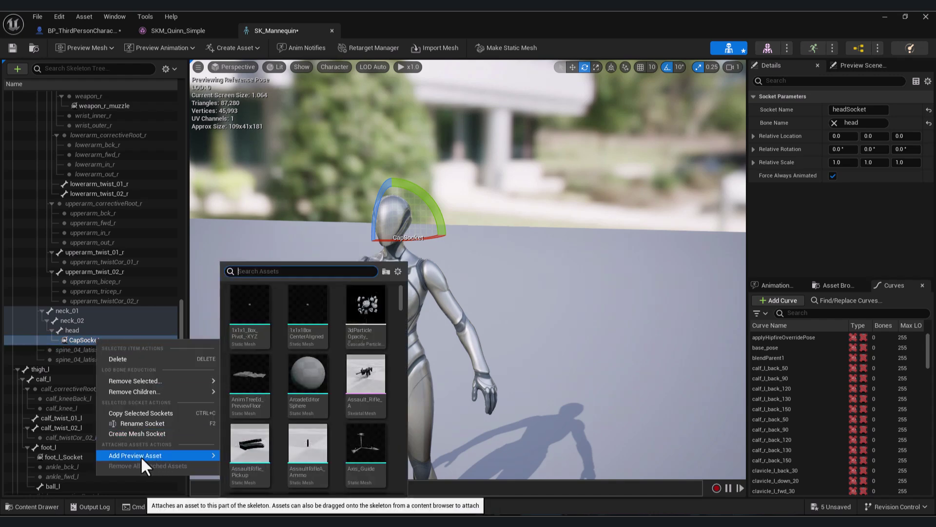
pyautogui.write('cap')
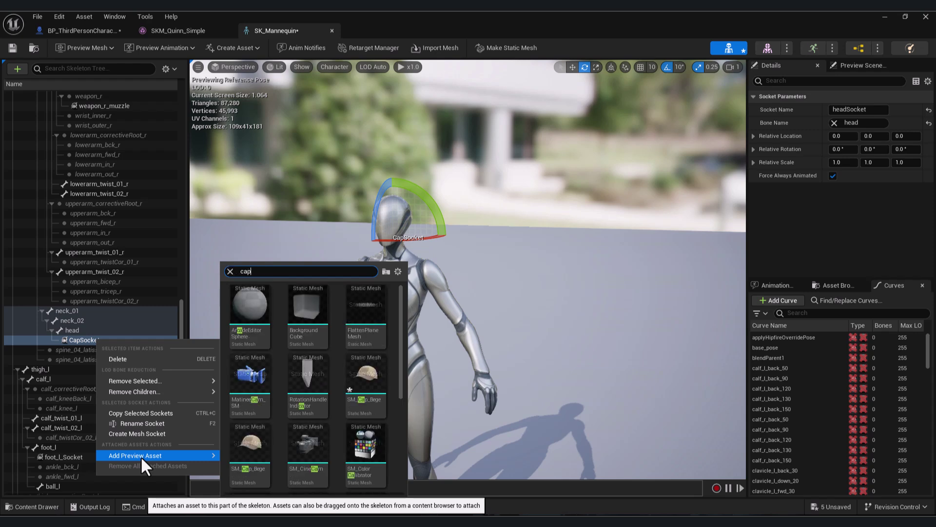
pyautogui.click(301, 303)
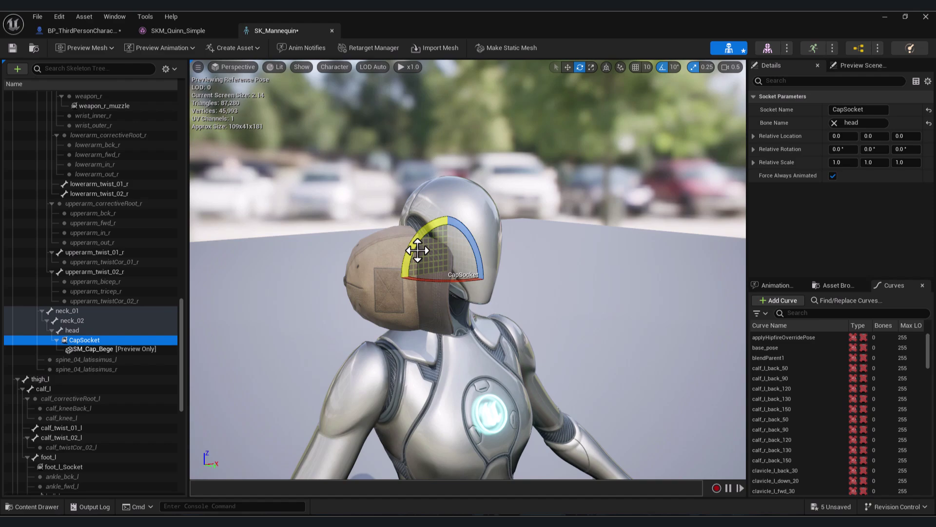
# Rotate CapSocket to about -166.4°, -90°, 176.4° and move it to about X 0.25, Y -2.80 so the cap fits the head
pyautogui.moveTo(417, 245); pyautogui.dragTo(463, 209)
pyautogui.moveTo(419, 305); pyautogui.dragTo(430, 307, button='right')
pyautogui.press('w')
pyautogui.moveTo(499, 304); pyautogui.dragTo(488, 303)
pyautogui.press('e')
pyautogui.moveTo(418, 255); pyautogui.dragTo(427, 248)
pyautogui.press('w')
pyautogui.moveTo(488, 308); pyautogui.dragTo(476, 306)
pyautogui.moveTo(477, 305); pyautogui.dragTo(439, 303, button='right')
pyautogui.moveTo(384, 247); pyautogui.dragTo(363, 228, button='right')
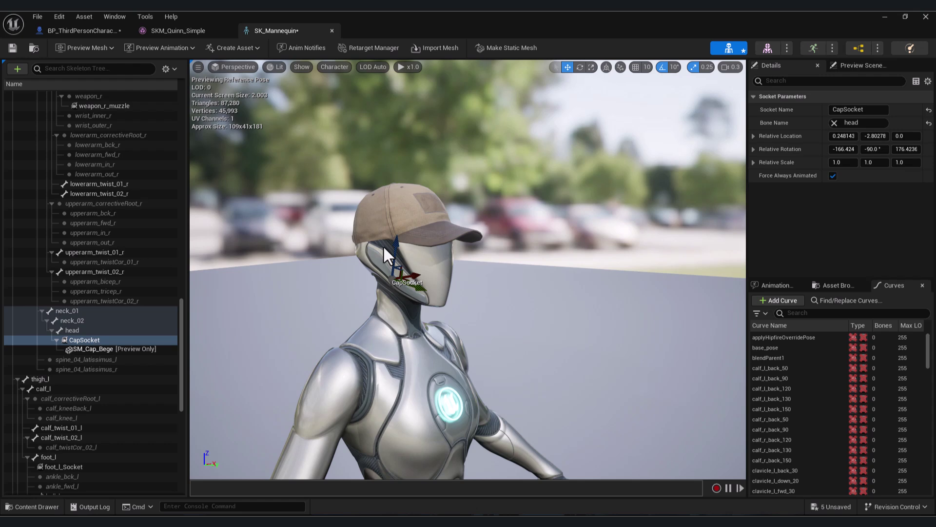
# Preview the MM_Walk_Fwd animation on the mannequin
pyautogui.click(177, 50)
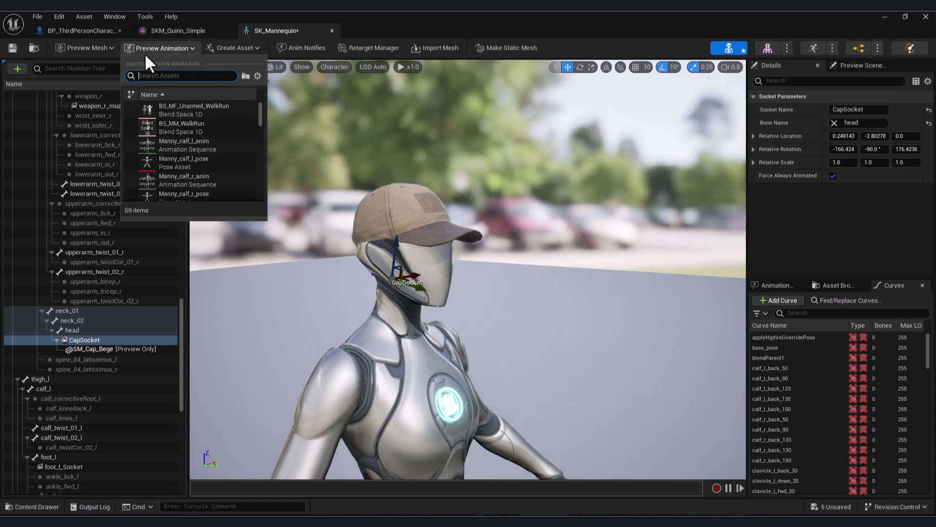
pyautogui.click(166, 51)
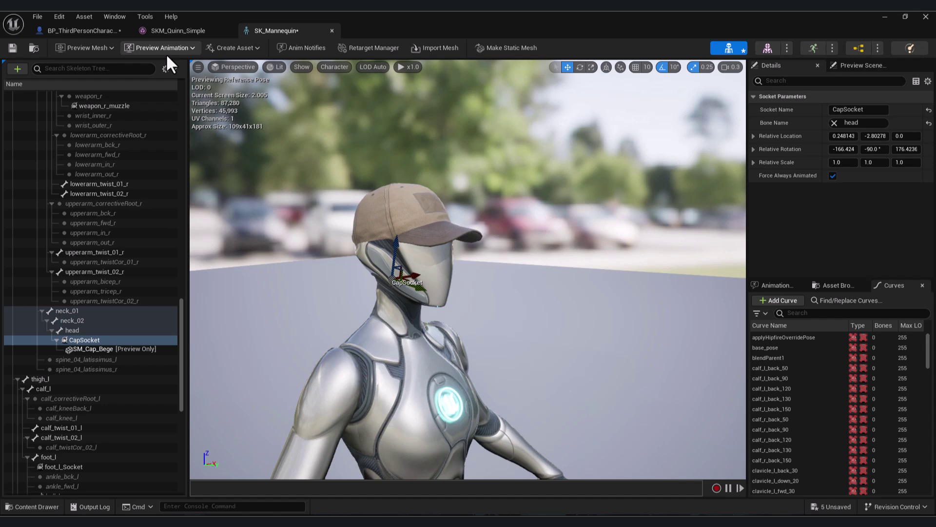
pyautogui.click(151, 48)
pyautogui.write('walk')
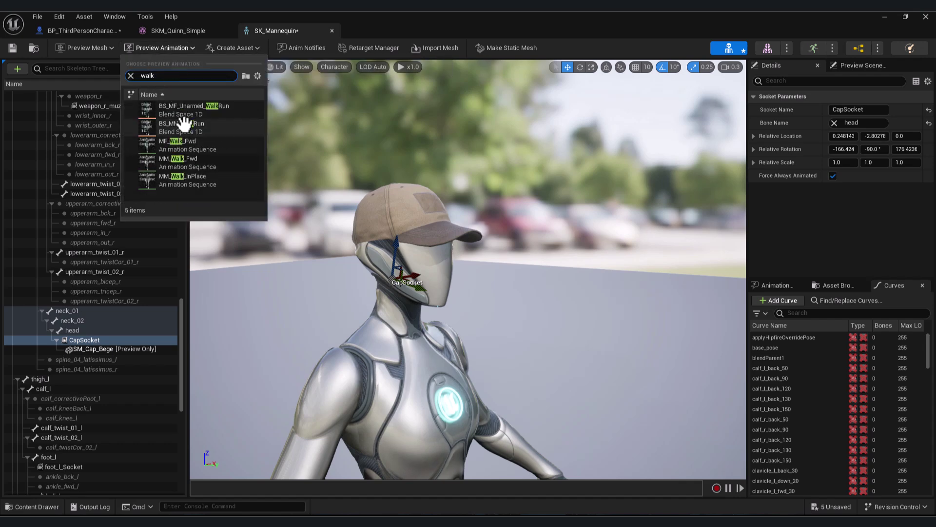
pyautogui.click(220, 161)
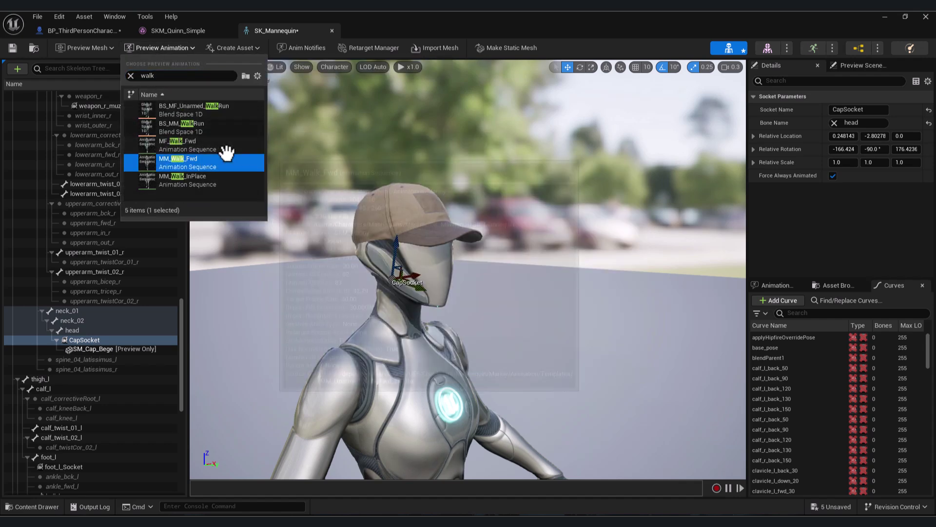
pyautogui.moveTo(487, 302); pyautogui.dragTo(458, 292, button='right')
pyautogui.press('s')
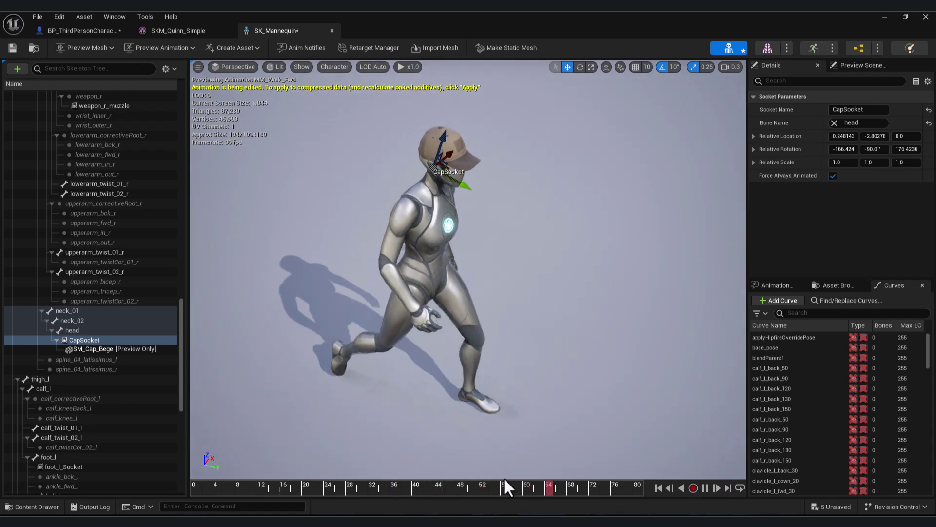
# Scrub through the walk animation and back to frame 0 to examine how the cap follows the head
pyautogui.moveTo(503, 488); pyautogui.dragTo(268, 494)
pyautogui.moveTo(418, 363)
pyautogui.mouseDown(button='right')
pyautogui.moveTo(415, 336)
pyautogui.moveTo(418, 364)
pyautogui.mouseUp(button='right')
pyautogui.moveTo(415, 487); pyautogui.dragTo(192, 492)
# Filter the skeleton tree for "r hand" and select the hand_r bone
pyautogui.moveTo(468, 293); pyautogui.dragTo(385, 244, button='right')
pyautogui.moveTo(283, 381); pyautogui.dragTo(283, 381, button='right')
pyautogui.click(293, 367)
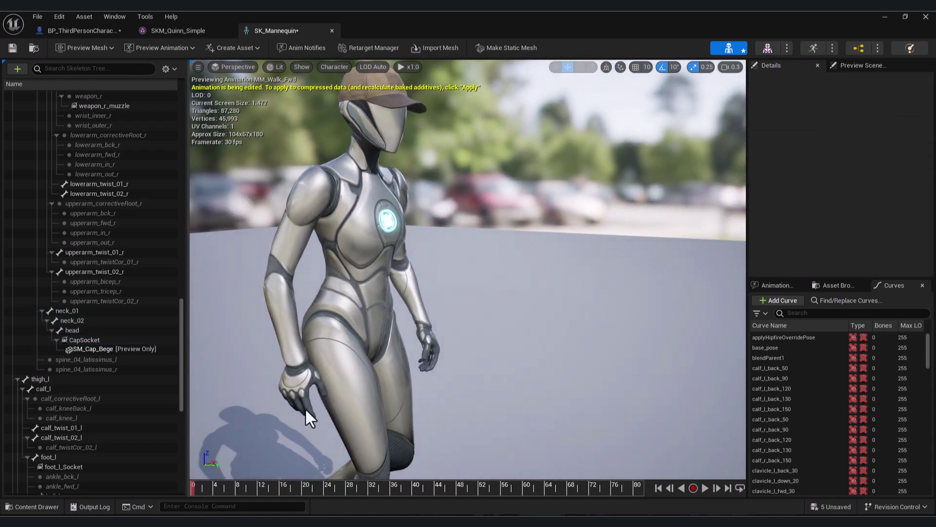
pyautogui.scroll(15, 38, 356)
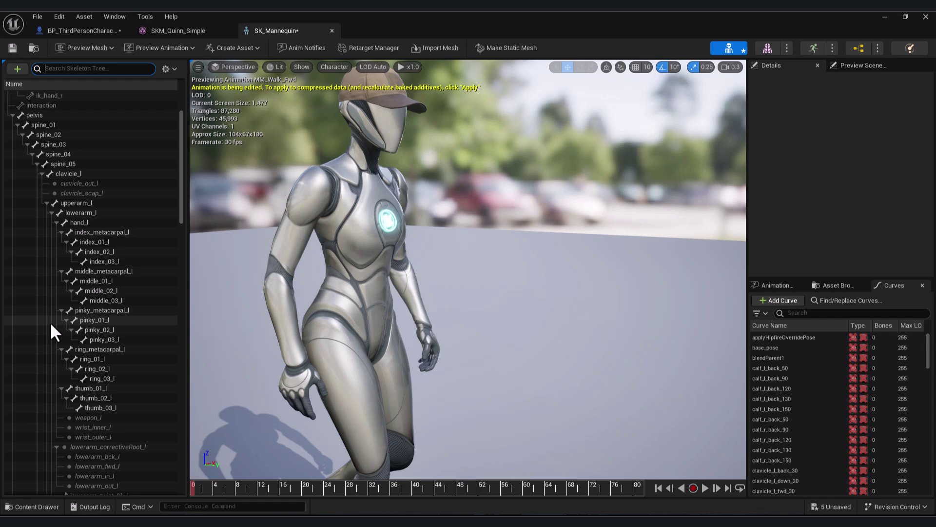
pyautogui.scroll(-2, 52, 327)
pyautogui.scroll(-1, 67, 320)
pyautogui.click(113, 71)
pyautogui.scroll(5, 96, 240)
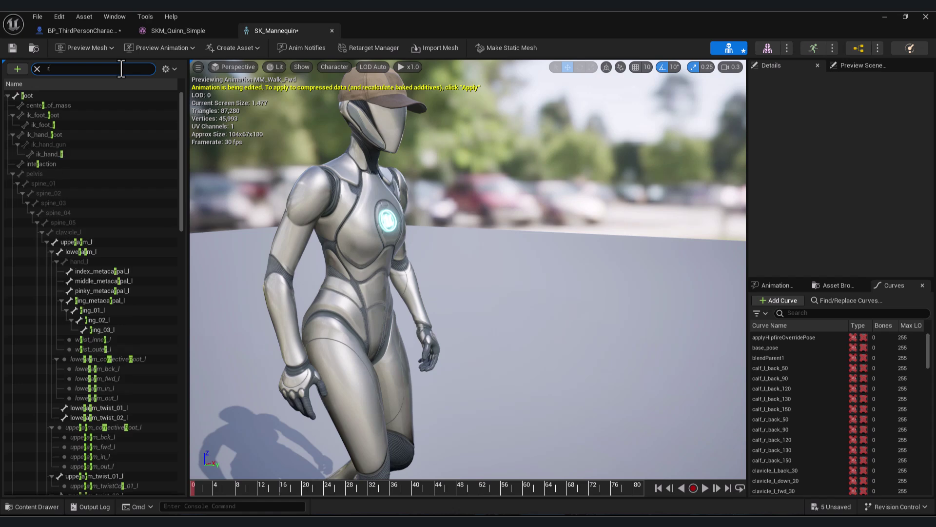
pyautogui.write('r hand')
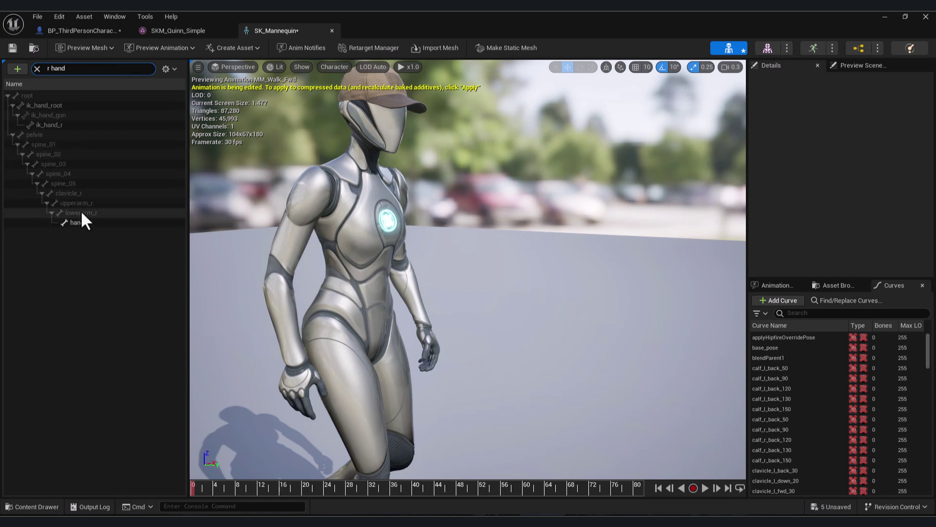
pyautogui.click(87, 222)
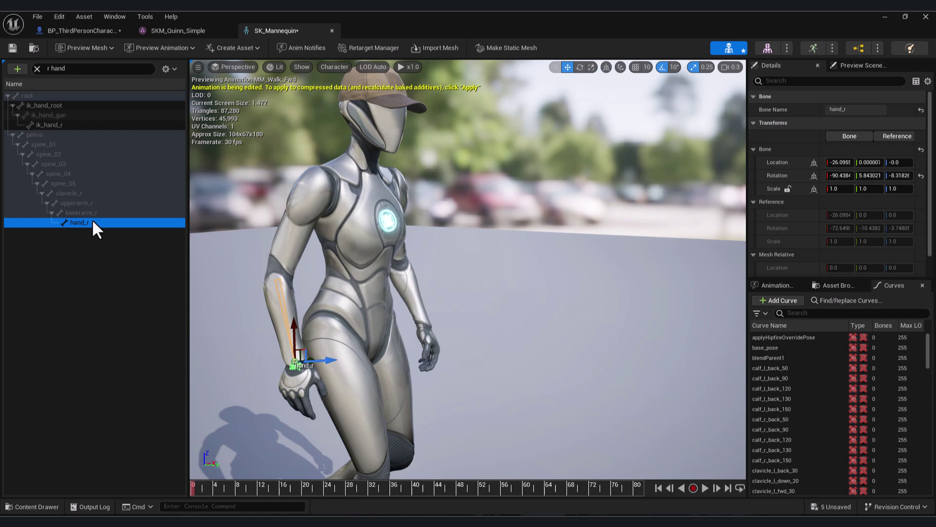
# Clear the skeleton tree filter and add a socket named PistolSocket to the hand_r bone
pyautogui.click(37, 69)
pyautogui.scroll(-3, 110, 289)
pyautogui.moveTo(181, 180); pyautogui.dragTo(175, 274)
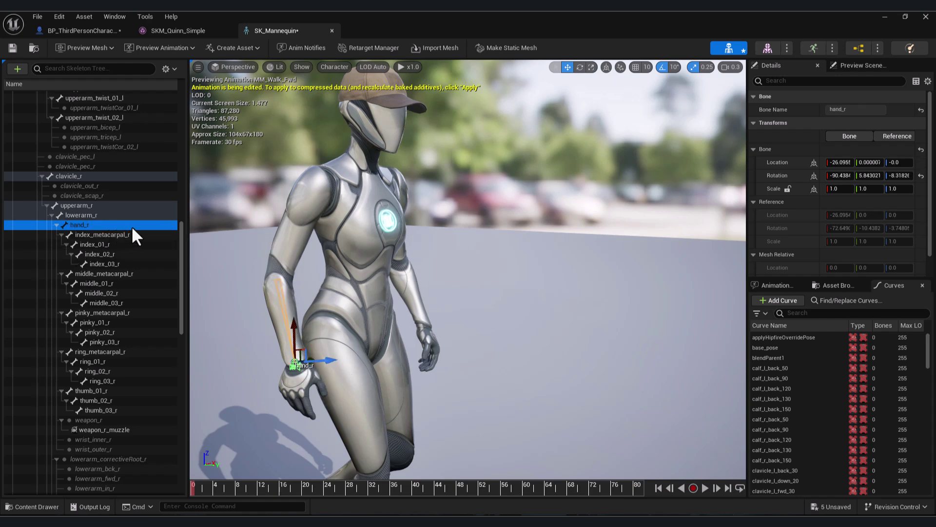
pyautogui.click(109, 253)
pyautogui.doubleClick(106, 224)
pyautogui.rightClick(90, 225)
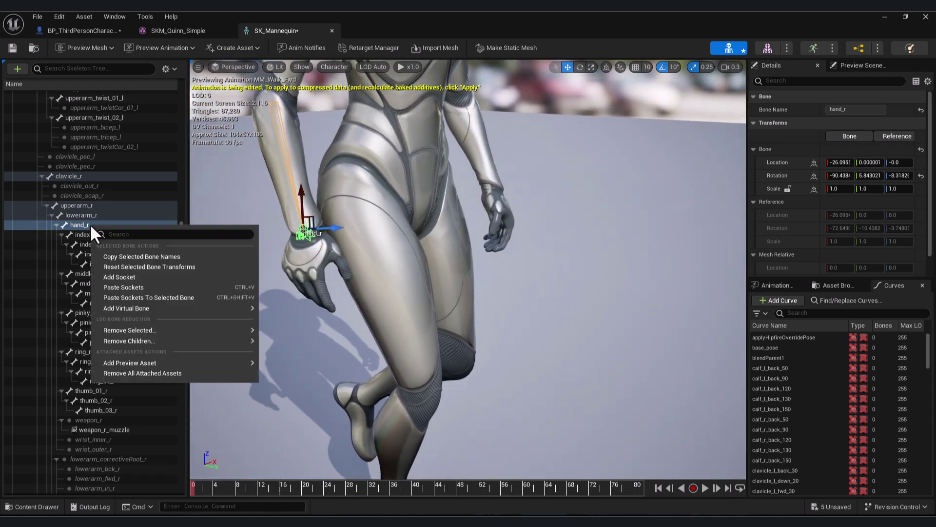
pyautogui.moveTo(151, 361)
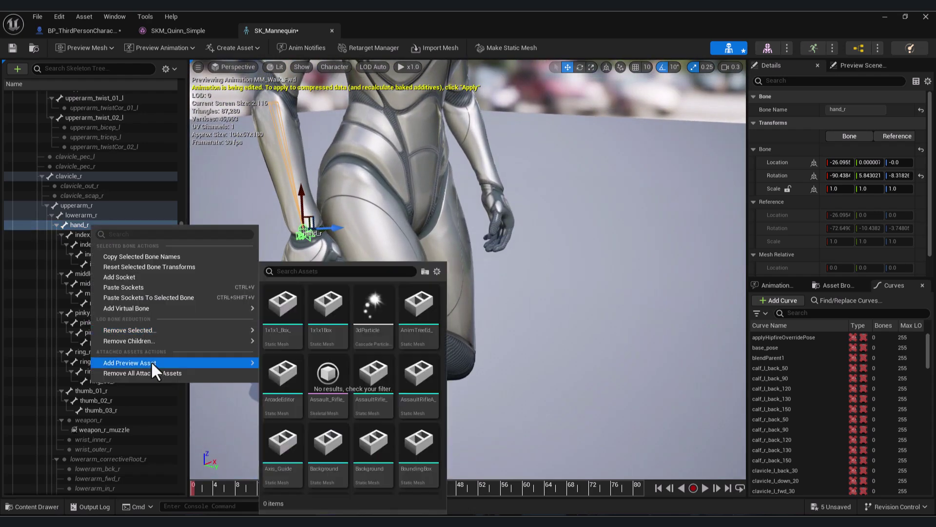
pyautogui.click(167, 277)
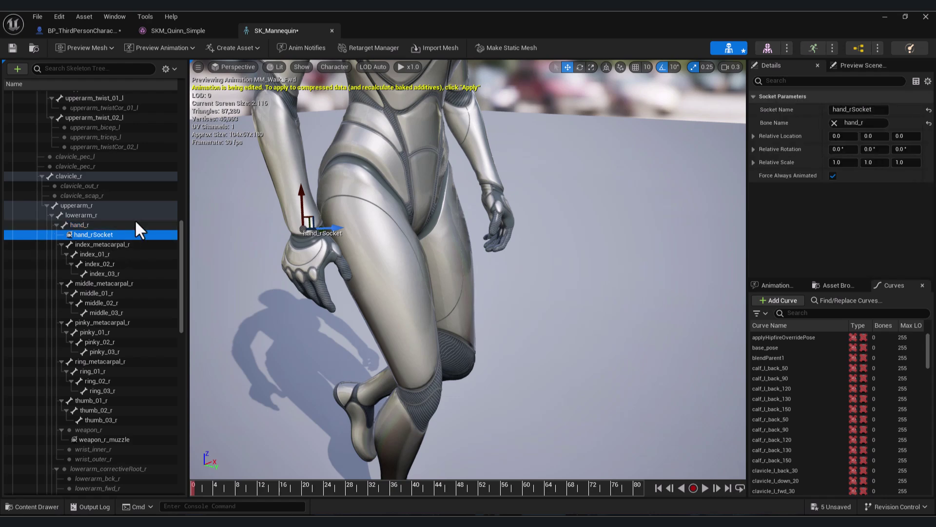
pyautogui.write('Pis')
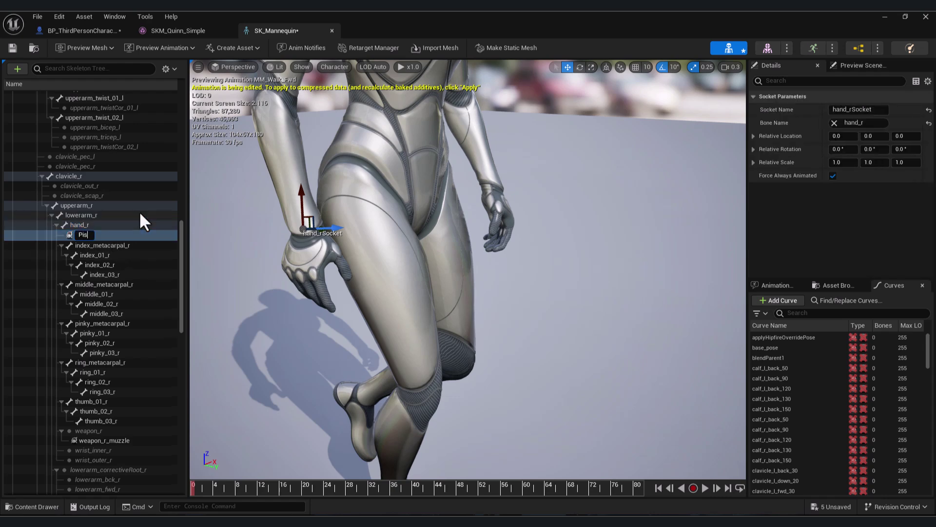
pyautogui.write('tolSocket')
pyautogui.press('Return')
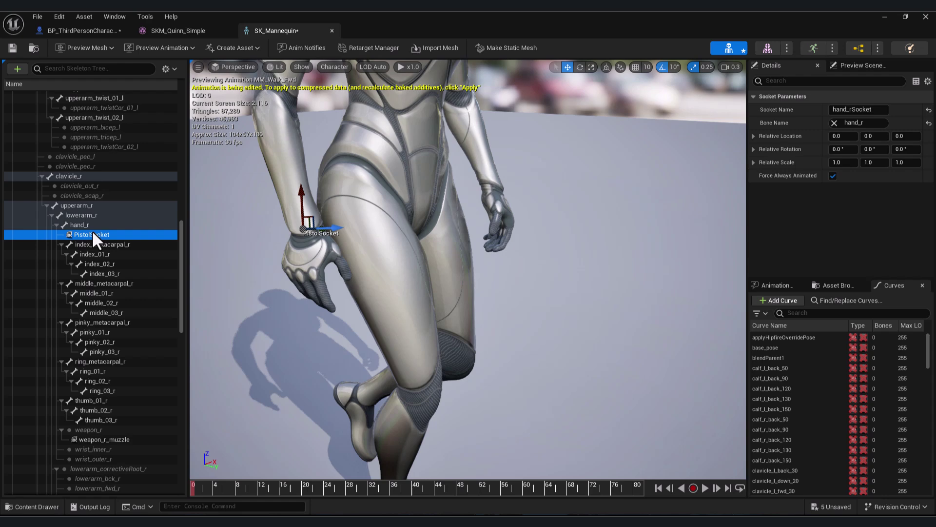
# Attach the Pistols_A mesh to PistolSocket as a preview asset
pyautogui.rightClick(92, 232)
pyautogui.moveTo(168, 347)
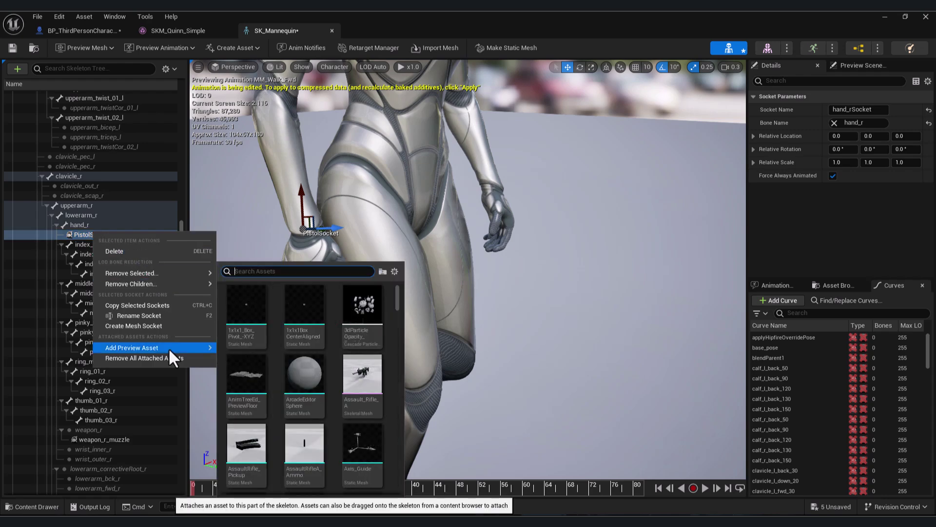
pyautogui.write('pistol')
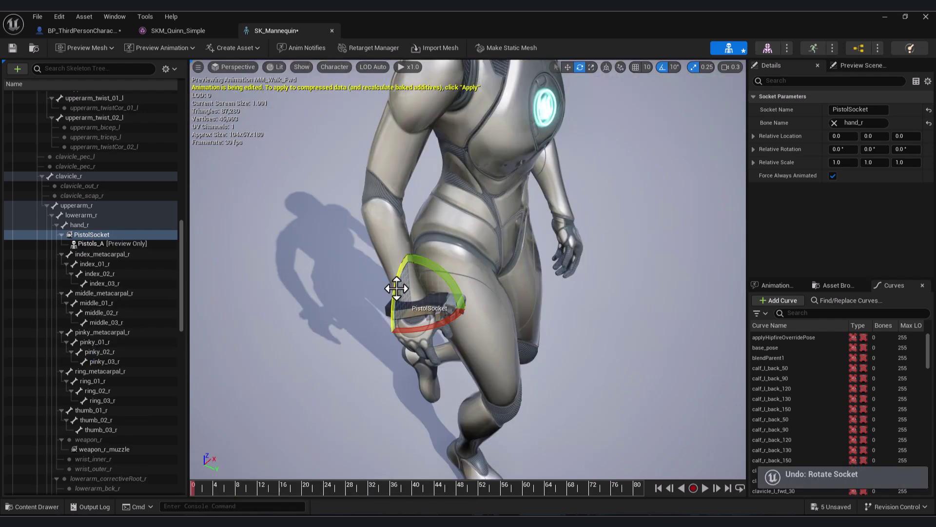
# Rotate PistolSocket to about -30° on X and 80° on Z, and preview the MM_T_Pose animation
pyautogui.moveTo(396, 289); pyautogui.dragTo(394, 334)
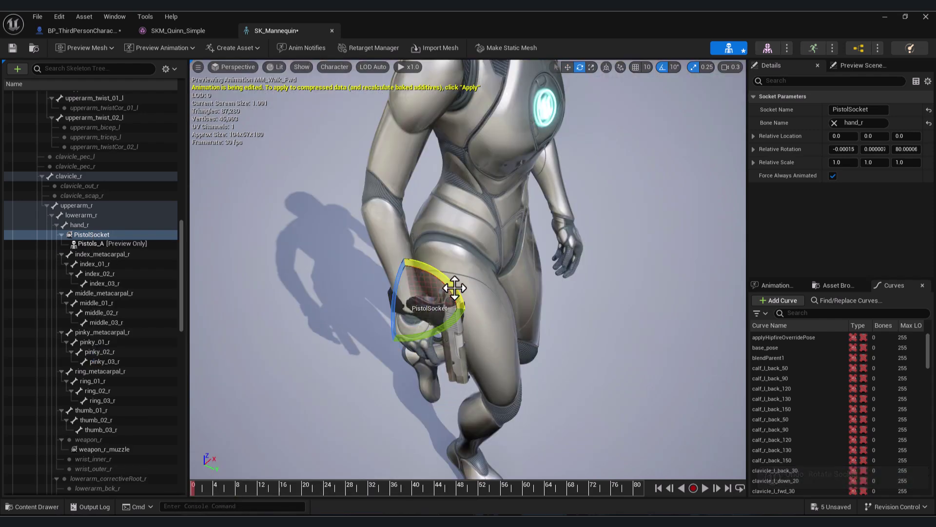
pyautogui.moveTo(455, 288); pyautogui.dragTo(419, 263)
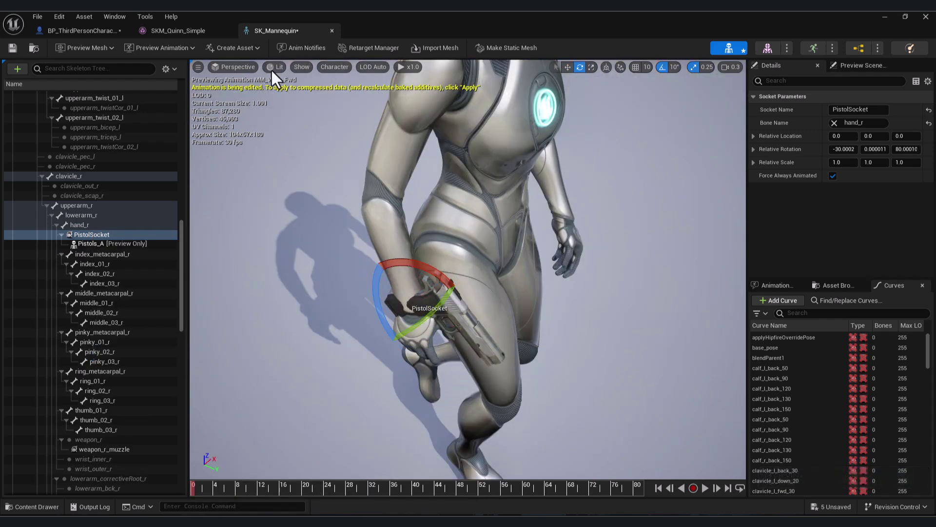
pyautogui.click(165, 46)
pyautogui.click(205, 142)
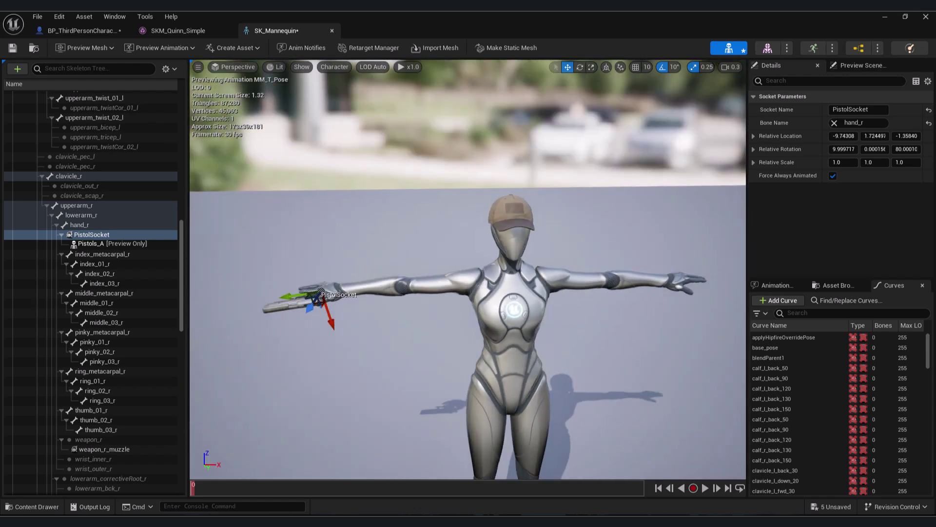
# Preview the MM_Walk_Fwd animation, pause it and examine how the pistol sits in the walking character's right hand
pyautogui.click(165, 47)
pyautogui.click(182, 175)
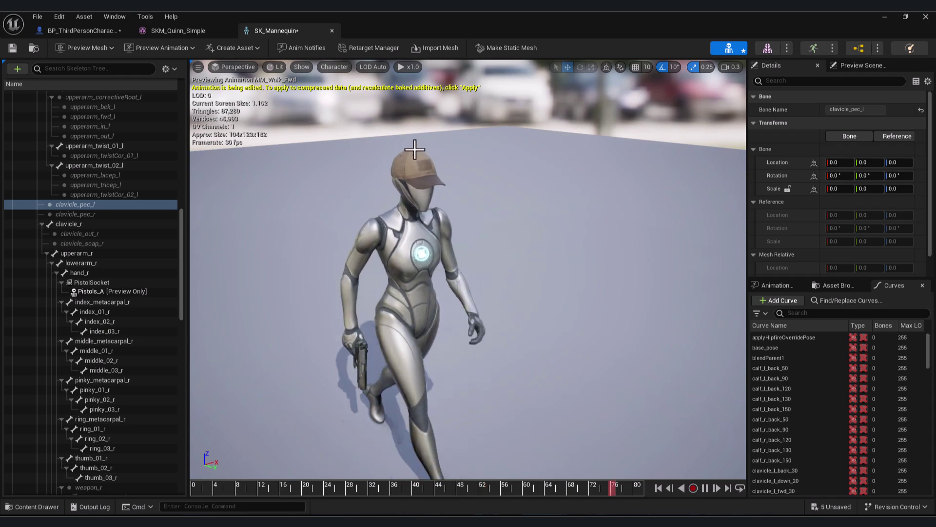
pyautogui.click(706, 488)
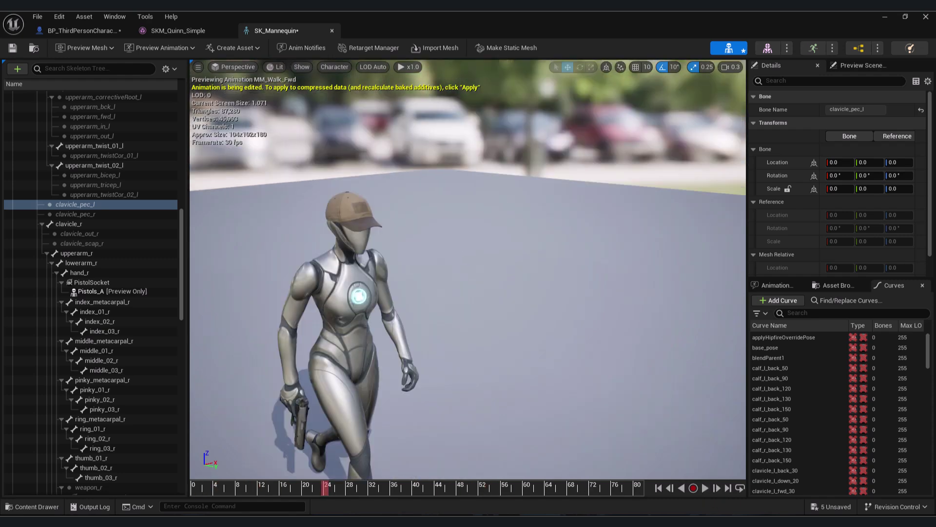
pyautogui.moveTo(385, 328); pyautogui.dragTo(254, 334, button='right')
pyautogui.click(385, 327)
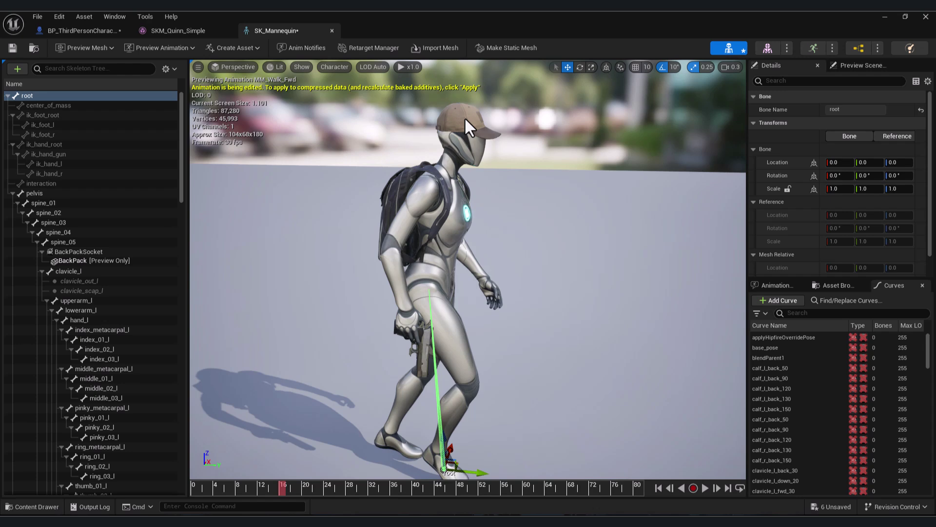
# In the BP_ThirdPersonCharacter blueprint, add a Static Mesh component named Cap under the character's Mesh
pyautogui.click(106, 27)
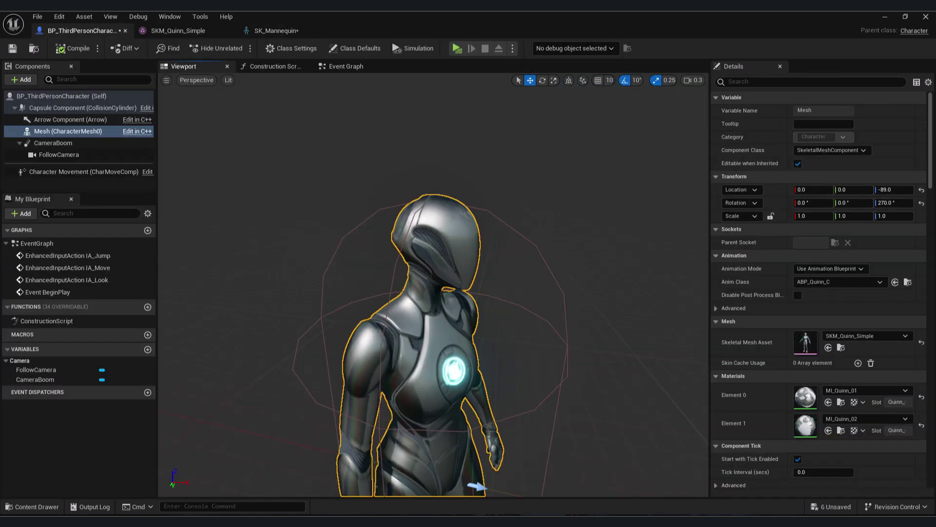
pyautogui.click(22, 79)
pyautogui.write('static')
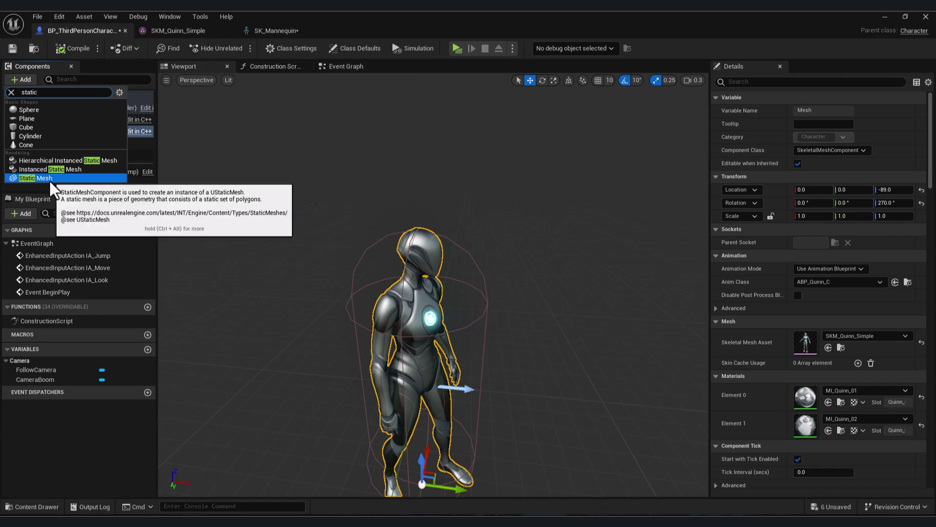
pyautogui.click(49, 177)
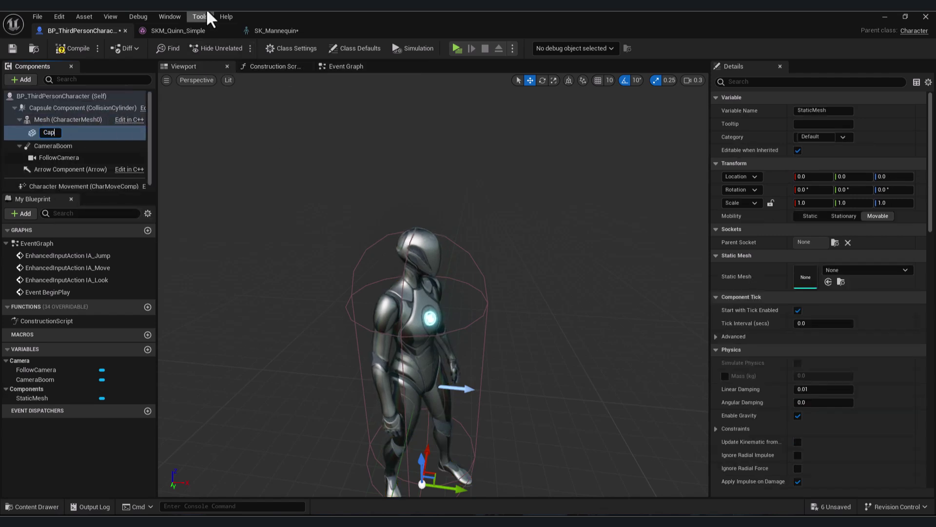
pyautogui.press('Return')
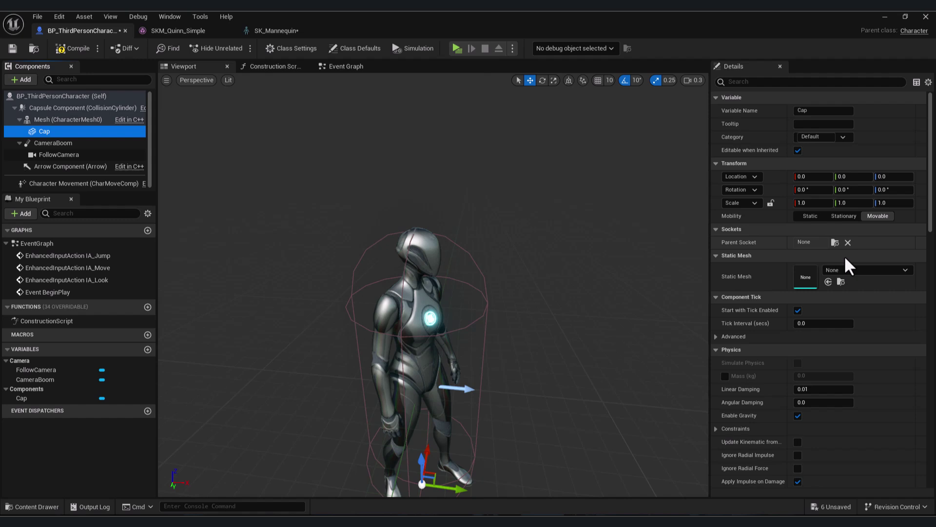
# Assign the SM_Cap_Bege static mesh to the Cap component and set its parent socket to CapSocket
pyautogui.click(863, 270)
pyautogui.write('cap')
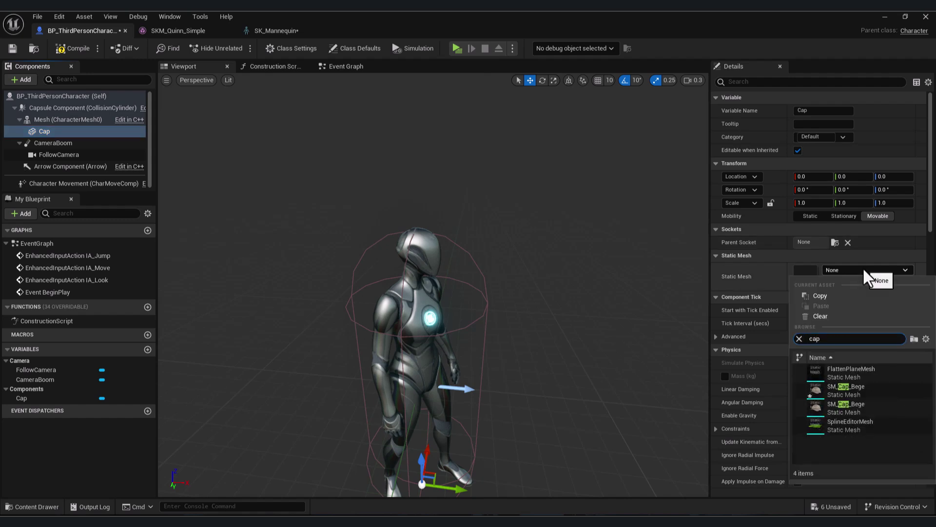
pyautogui.click(865, 390)
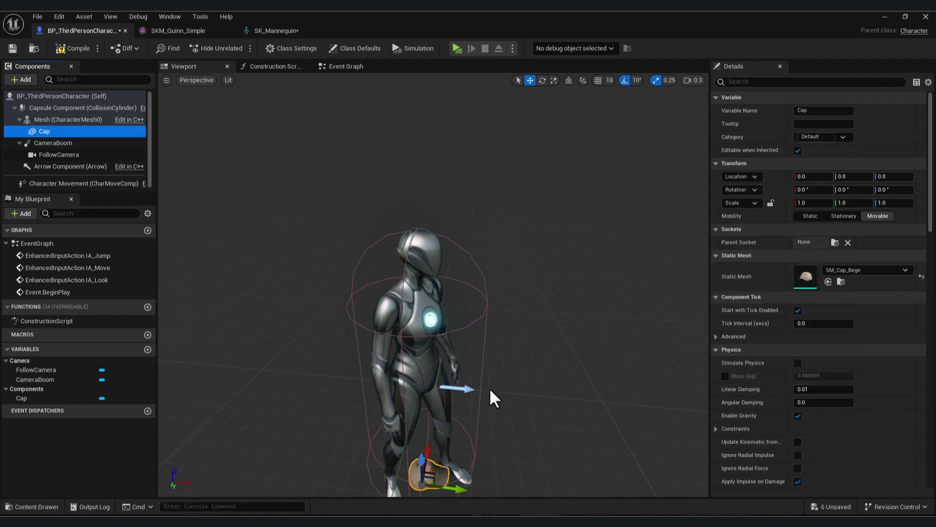
pyautogui.moveTo(443, 445); pyautogui.dragTo(631, 297, button='right')
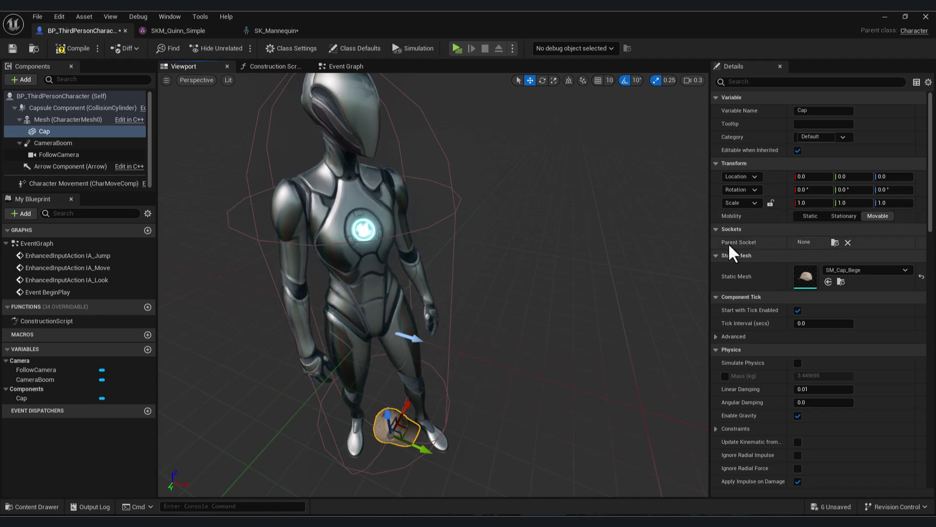
pyautogui.click(837, 246)
pyautogui.write('cap')
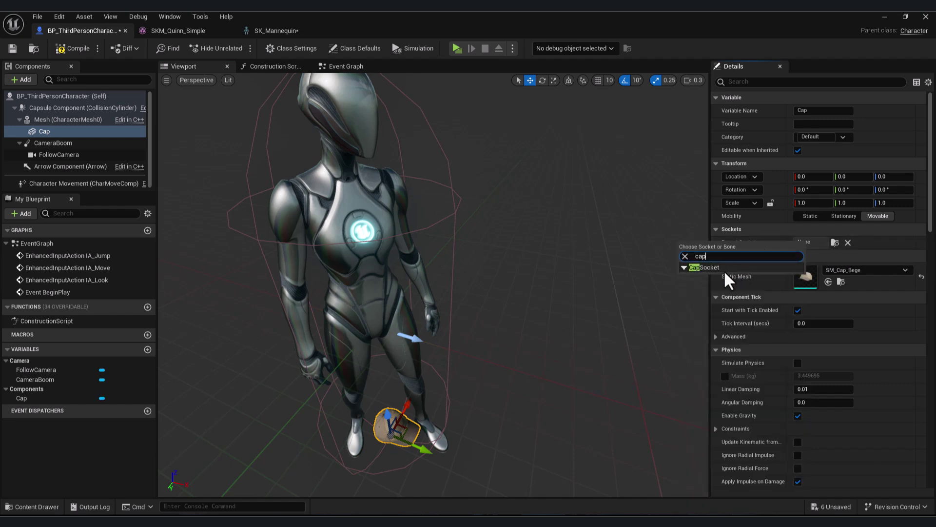
pyautogui.click(702, 267)
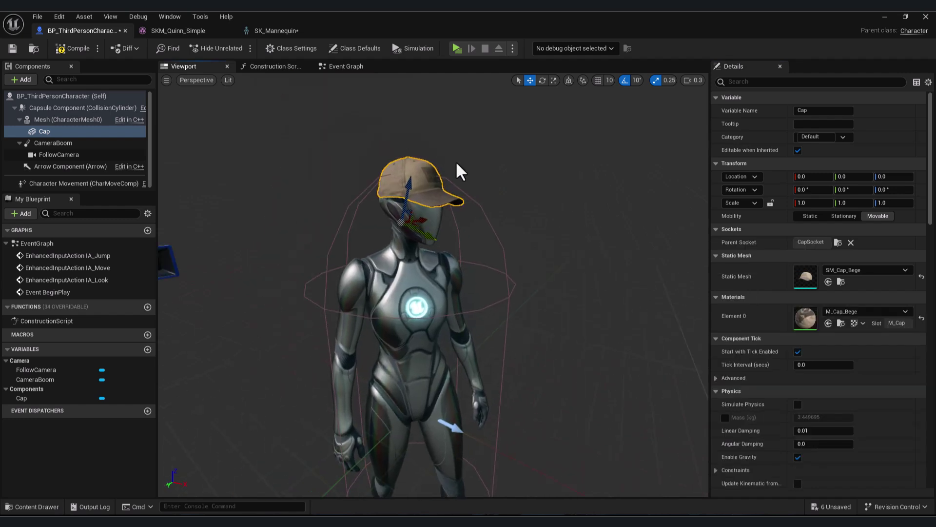
# Add a Static Mesh component named BackPack and parent it directly to the character's Mesh instead of Cap
pyautogui.moveTo(492, 279); pyautogui.dragTo(488, 302, button='right')
pyautogui.click(22, 80)
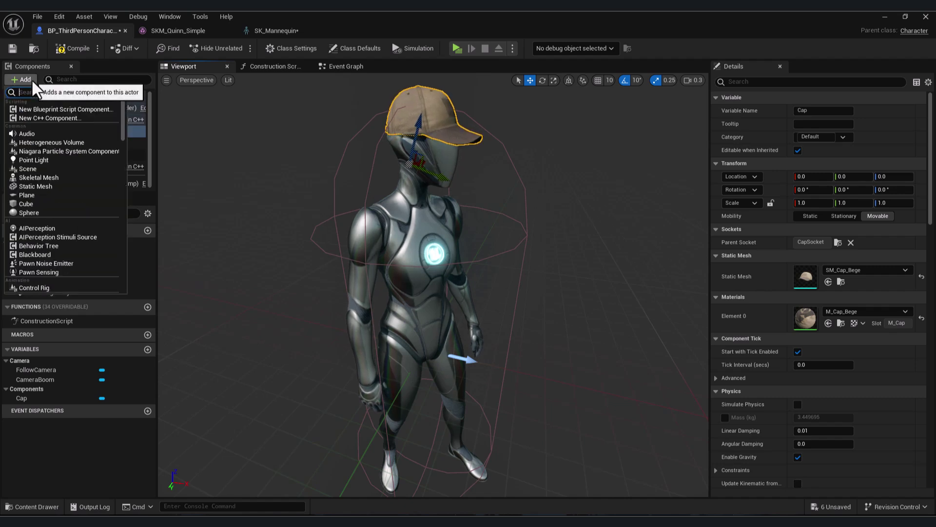
pyautogui.write('stat')
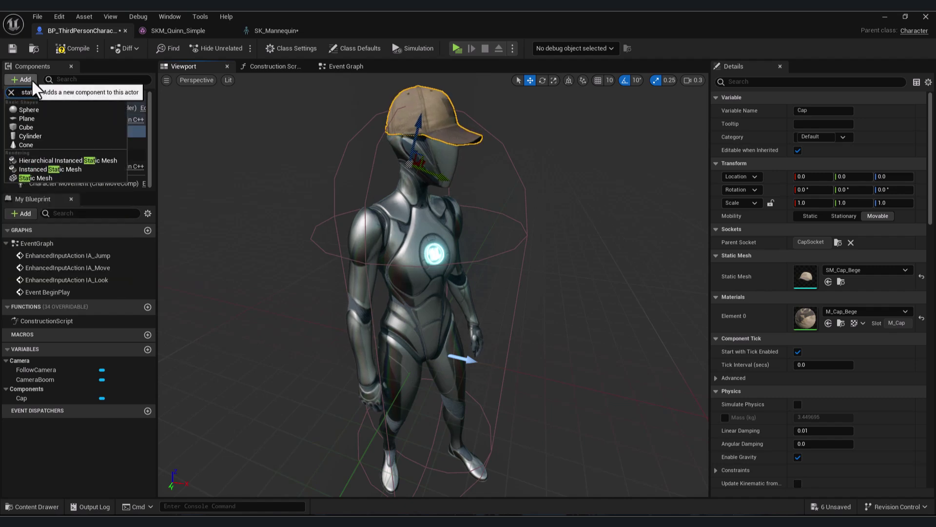
pyautogui.click(36, 177)
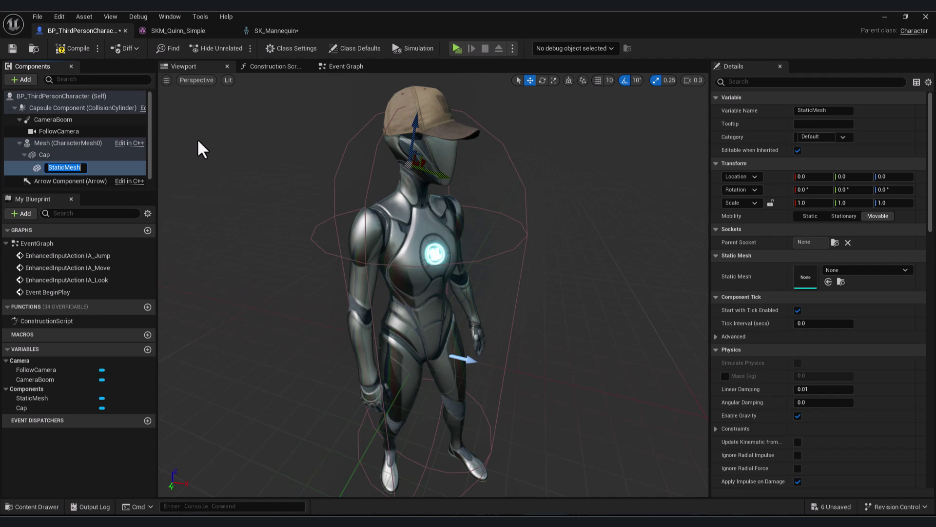
pyautogui.write('BackPqck')
pyautogui.press('Return')
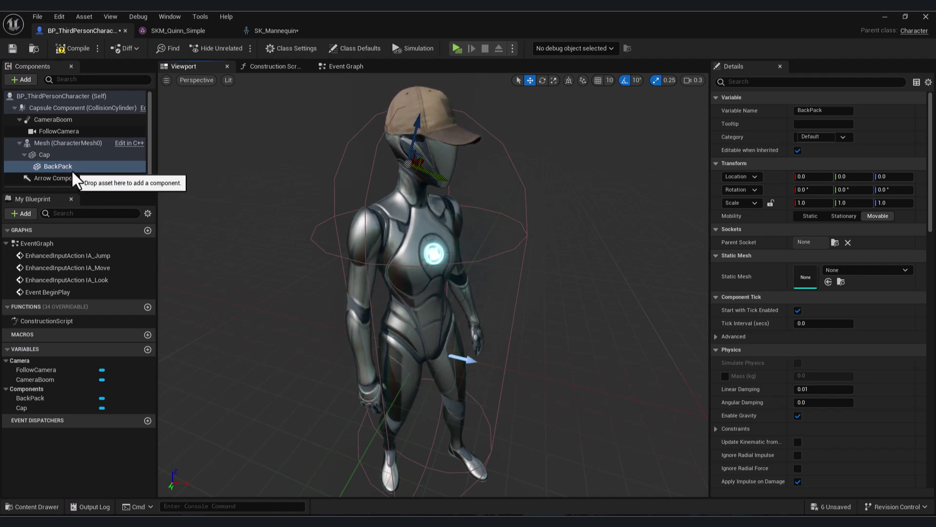
pyautogui.moveTo(63, 169); pyautogui.dragTo(61, 142)
# Set the BackPack component's parent socket to BackPackSocket and reset its location and rotation to default
pyautogui.click(835, 243)
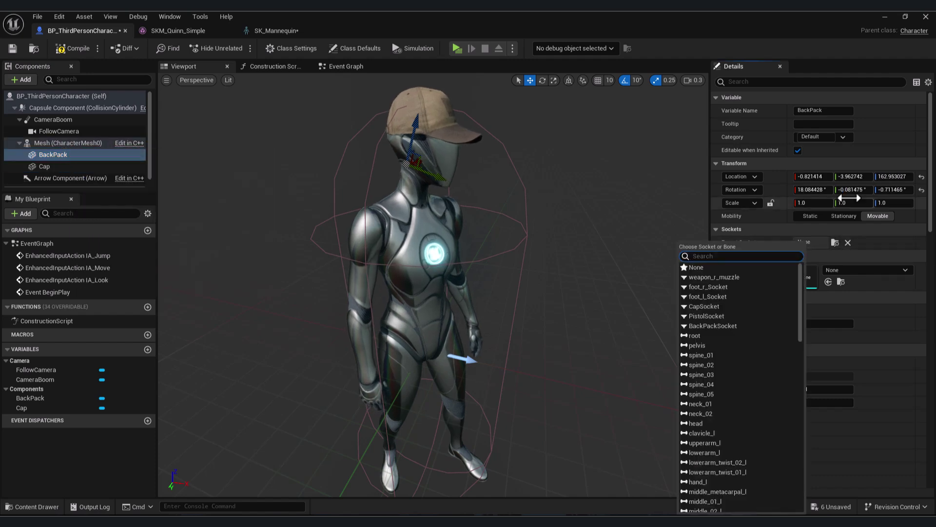
pyautogui.write('back')
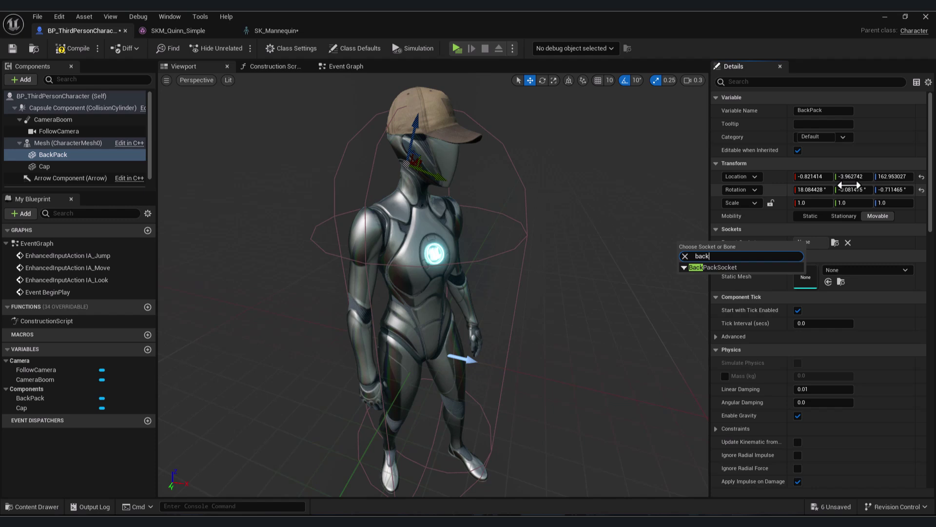
pyautogui.click(789, 268)
pyautogui.click(922, 177)
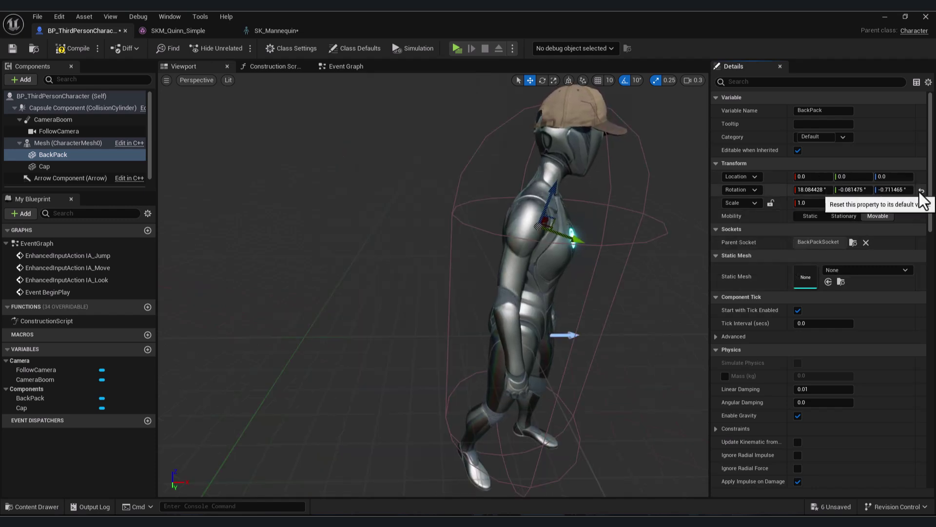
pyautogui.click(922, 190)
# Assign the BackPack static mesh to the BackPack component and zero the component's location and rotation
pyautogui.moveTo(618, 268); pyautogui.dragTo(586, 267, button='right')
pyautogui.write('back')
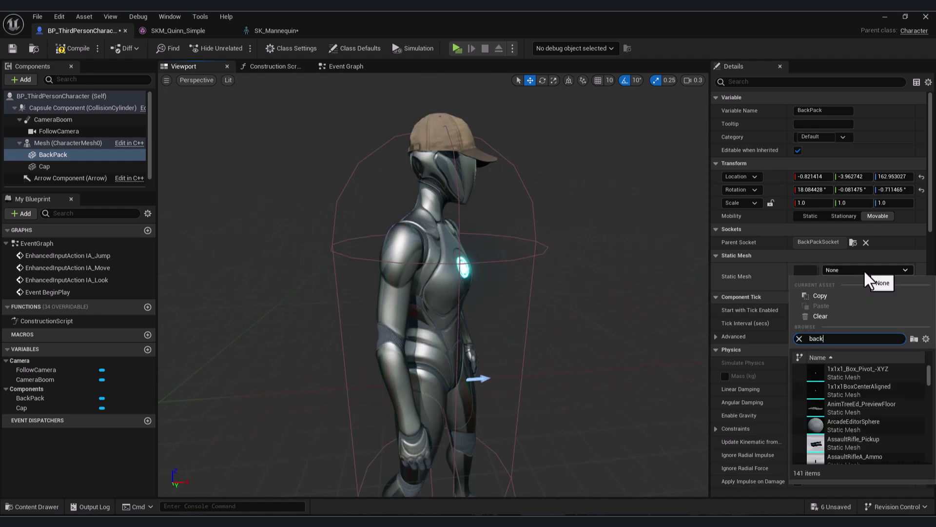
pyautogui.click(840, 405)
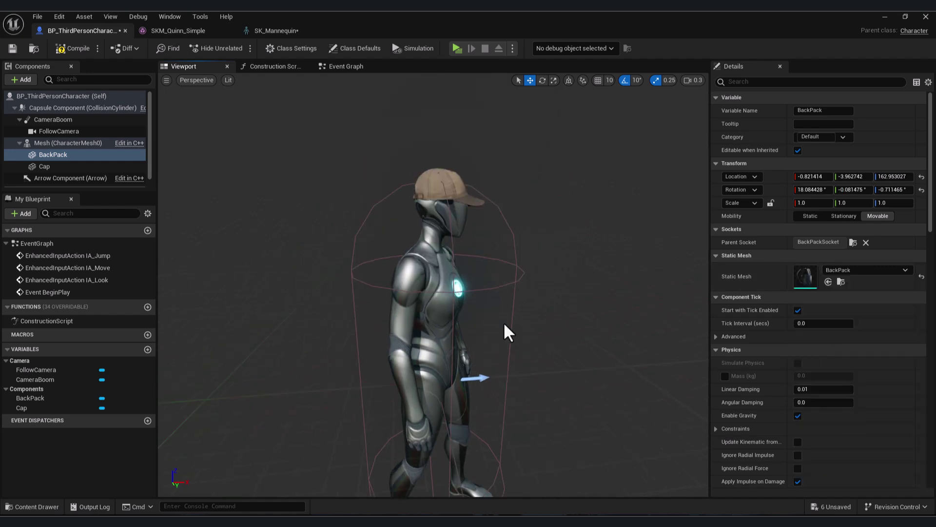
pyautogui.click(921, 177)
pyautogui.click(921, 189)
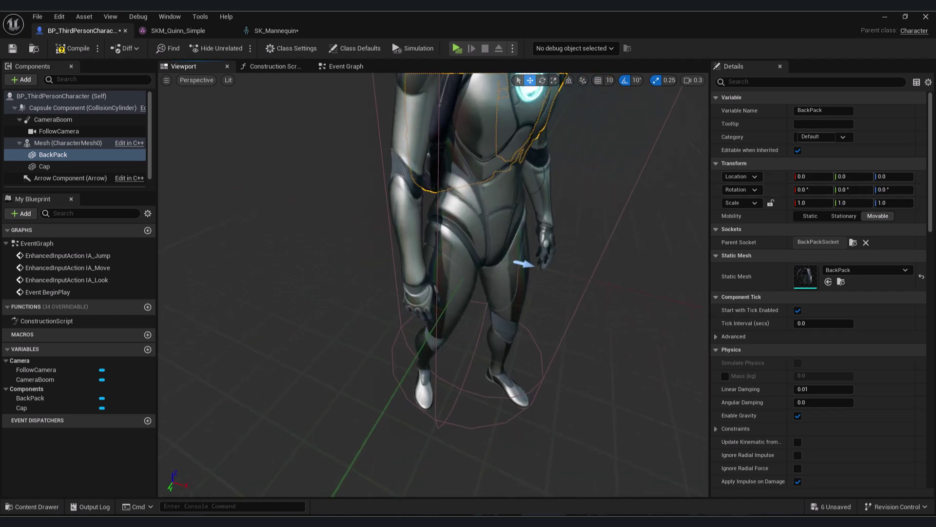
# Add a Skeletal Mesh component for the pistol and parent it directly to the character's Mesh
pyautogui.click(23, 79)
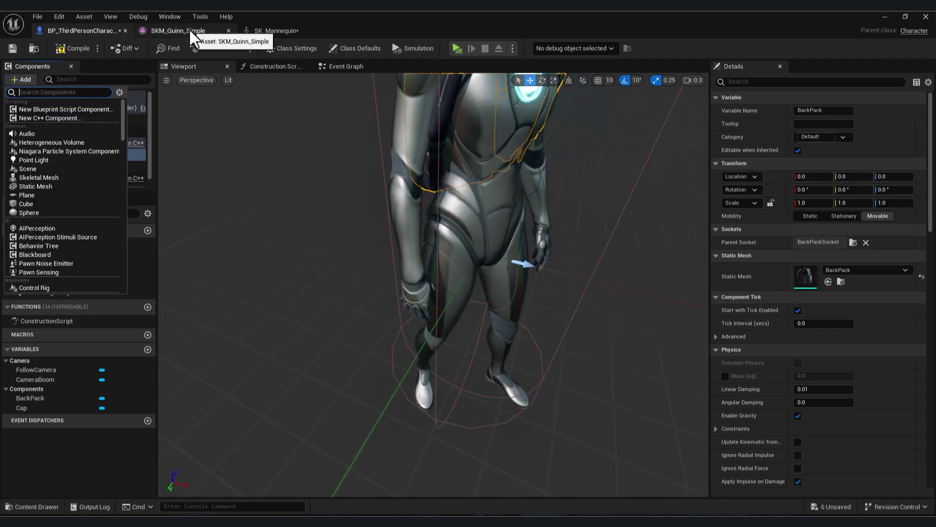
pyautogui.write('skele')
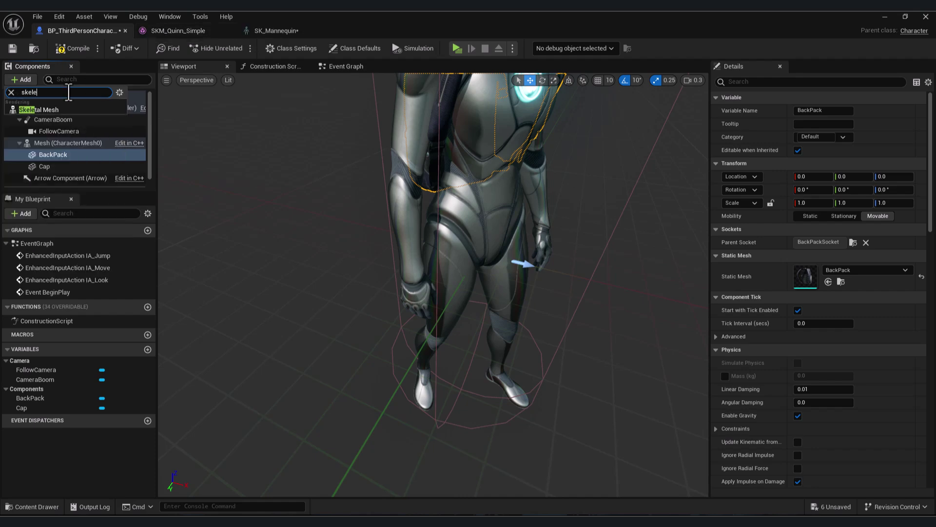
pyautogui.click(49, 108)
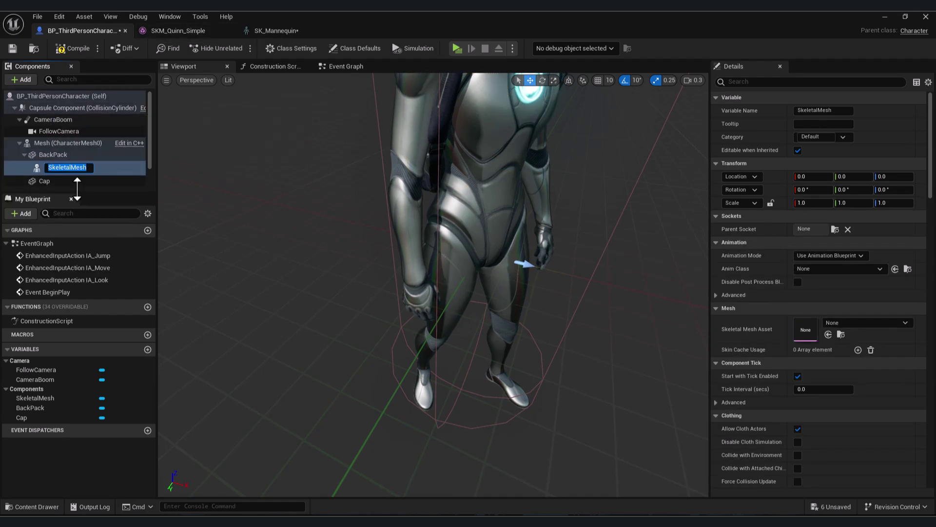
pyautogui.moveTo(48, 152); pyautogui.dragTo(47, 145)
pyautogui.click(185, 155)
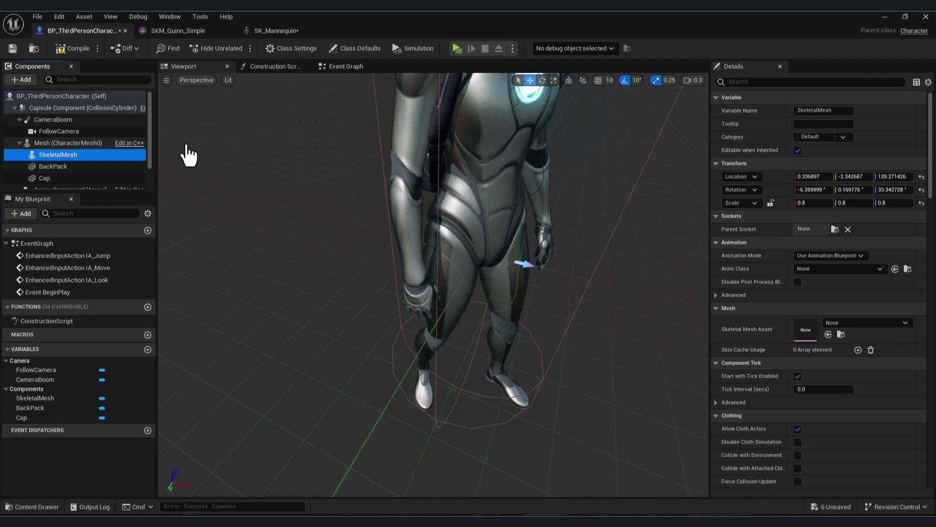
# Reset the SkeletalMesh component's location and rotation to default and assign the Pistols_A skeletal mesh asset
pyautogui.click(922, 176)
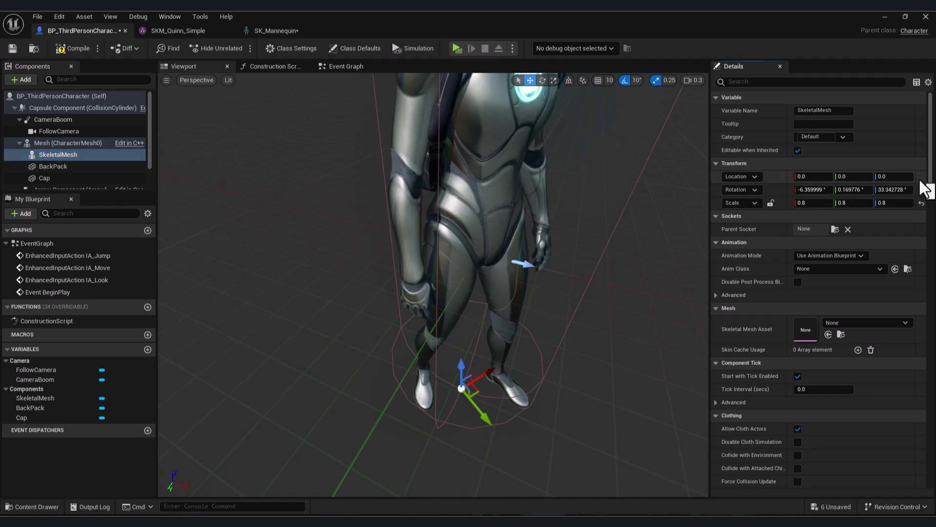
pyautogui.click(921, 190)
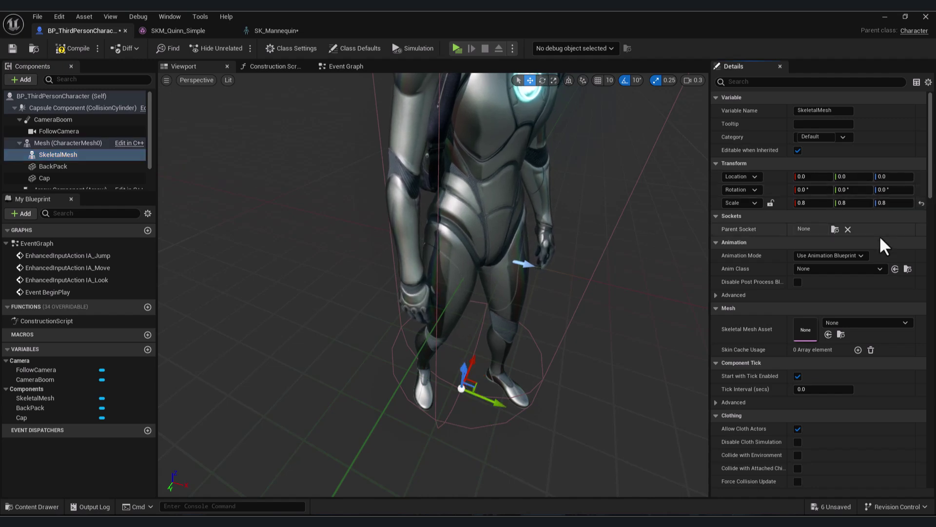
pyautogui.click(834, 322)
pyautogui.write('pist')
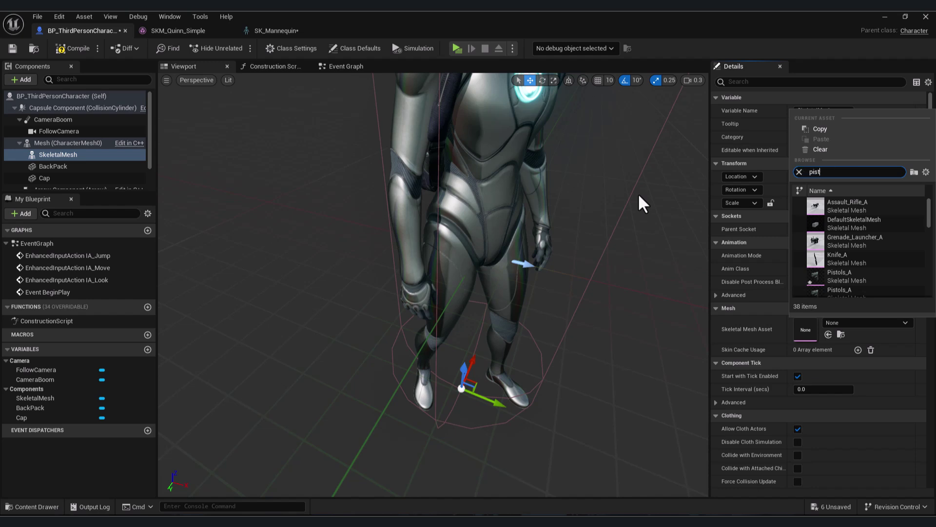
pyautogui.write('ol')
pyautogui.click(859, 205)
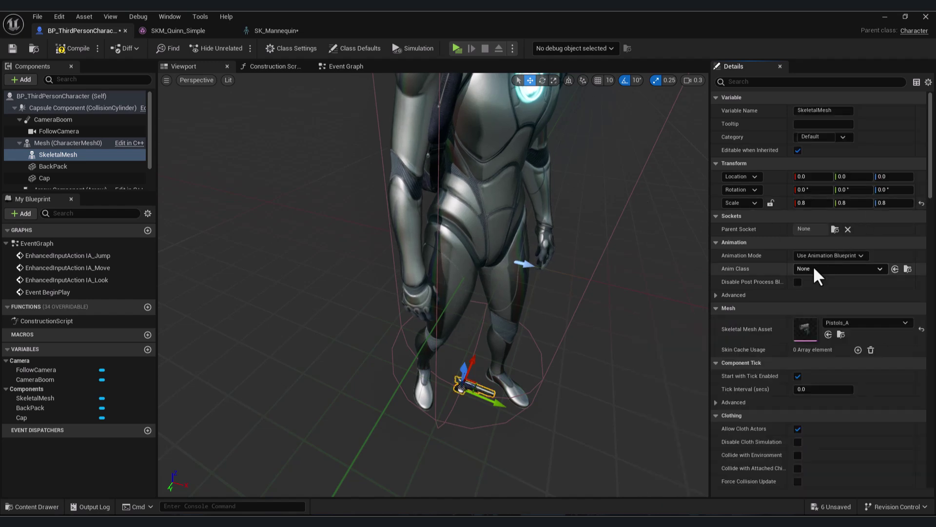
# Set the pistol SkeletalMesh component's parent socket to PistolSocket
pyautogui.click(834, 230)
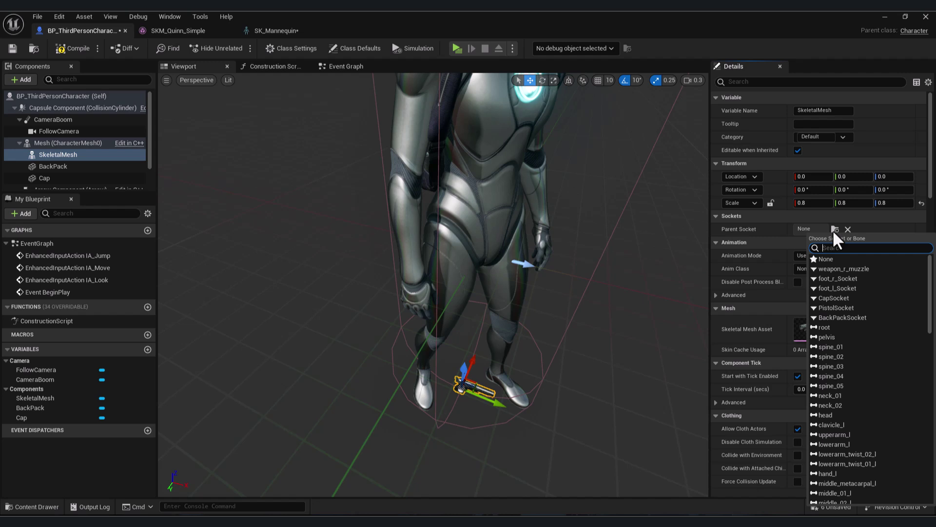
pyautogui.write('pistol')
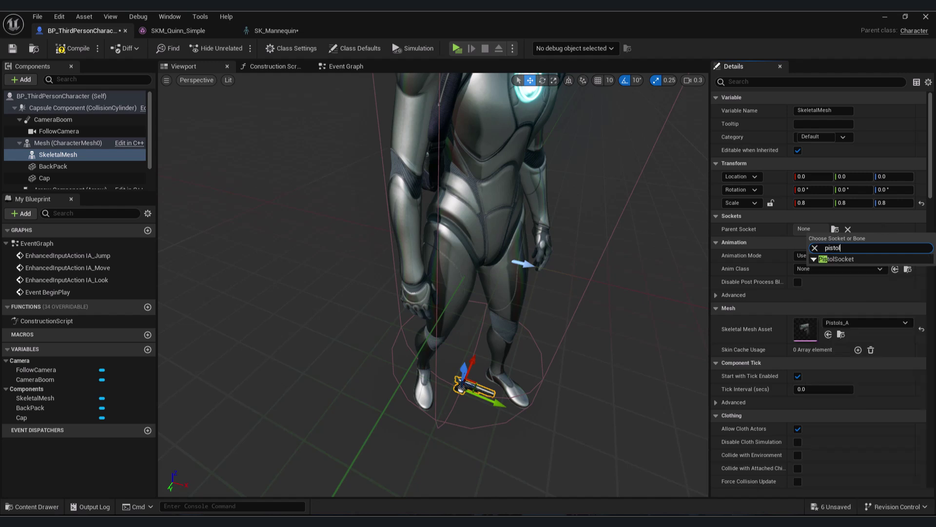
pyautogui.click(841, 260)
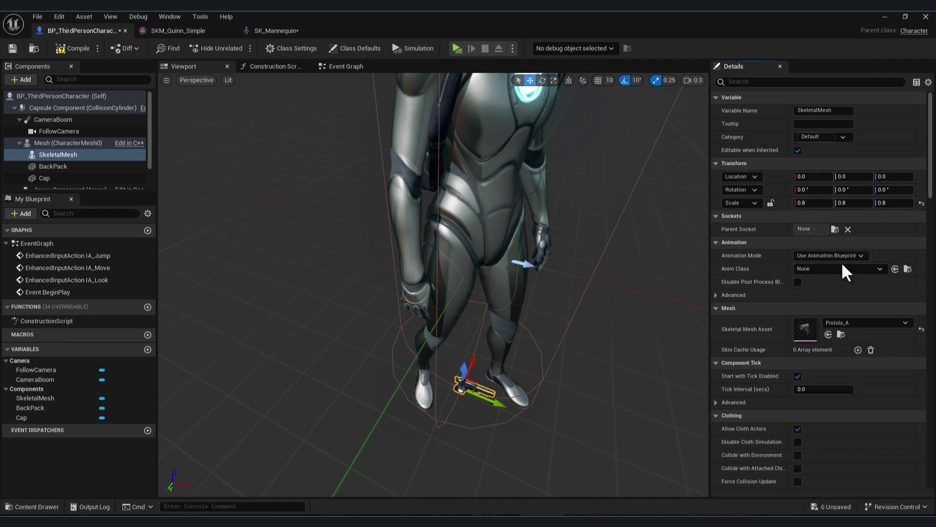
# Play the level and run, turn and jump with the character to check the attached cap, backpack and pistol in motion
pyautogui.click(457, 48)
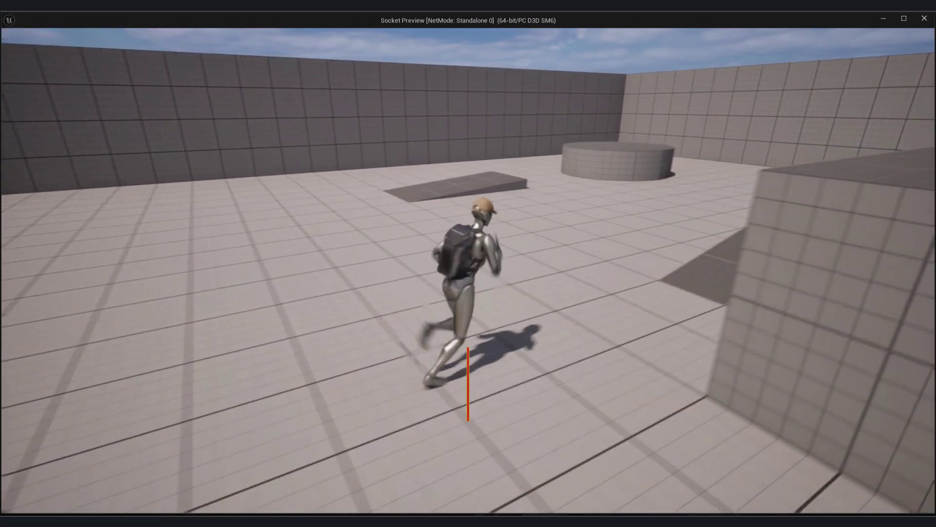
pyautogui.press('a')
pyautogui.press('d')
pyautogui.press('a')
pyautogui.press('d')
pyautogui.press('space')
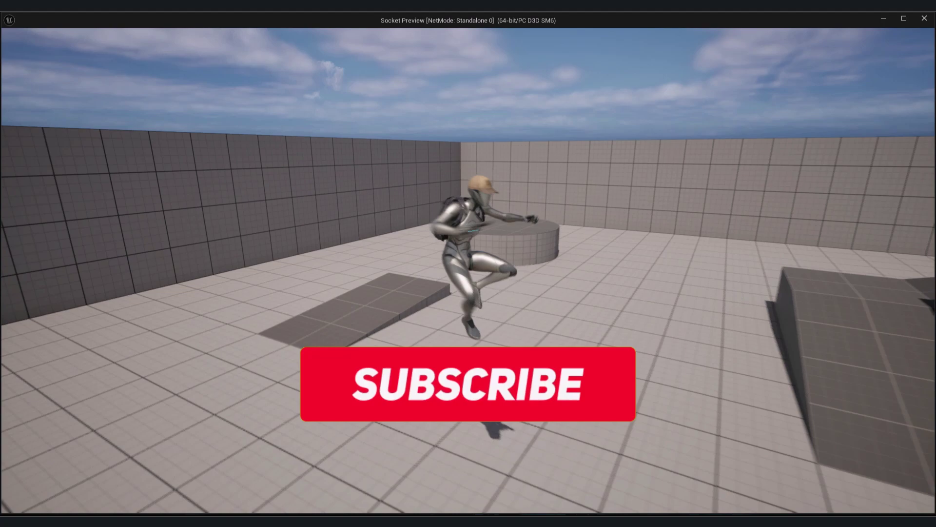
pyautogui.press('s')
pyautogui.press('d')
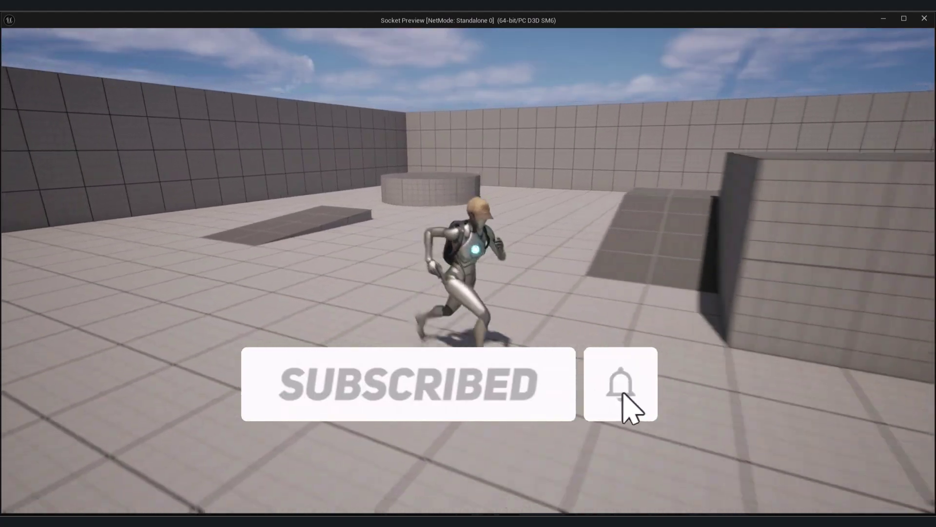
pyautogui.press('a')
pyautogui.press('w')
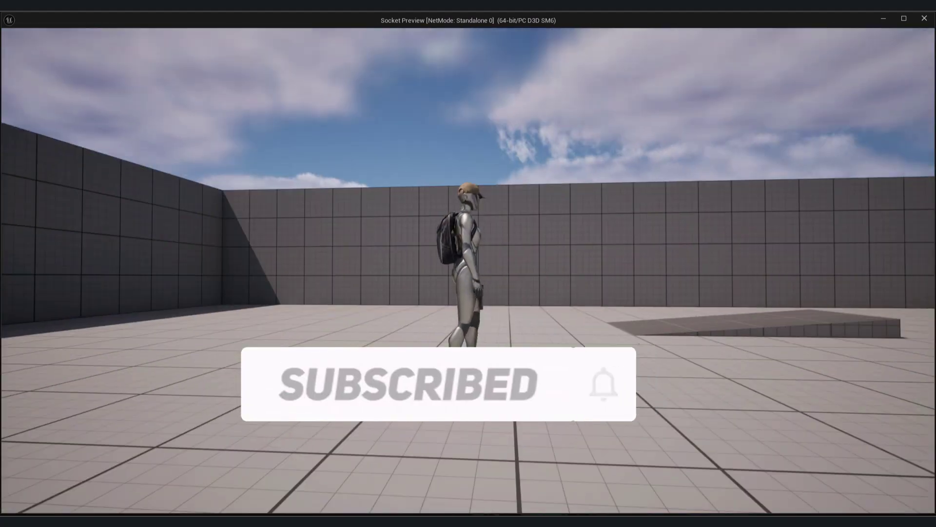
pyautogui.press('s')
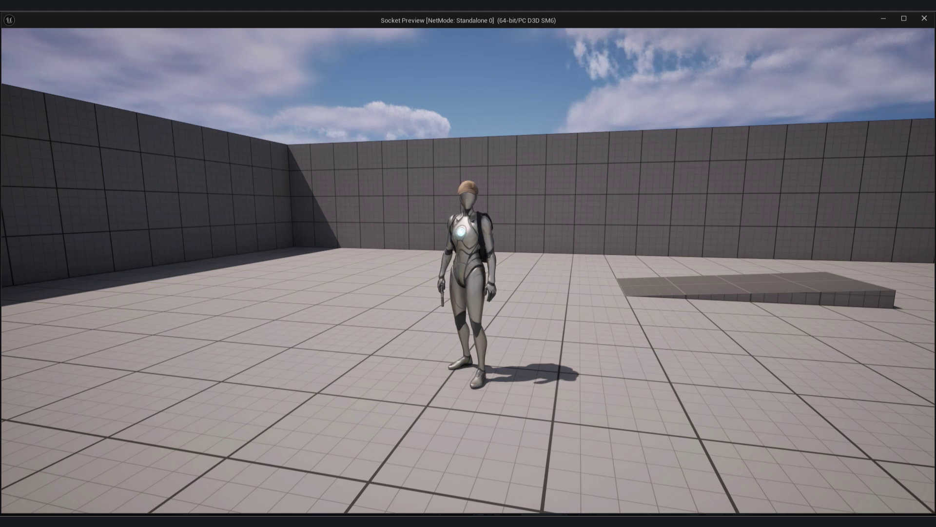